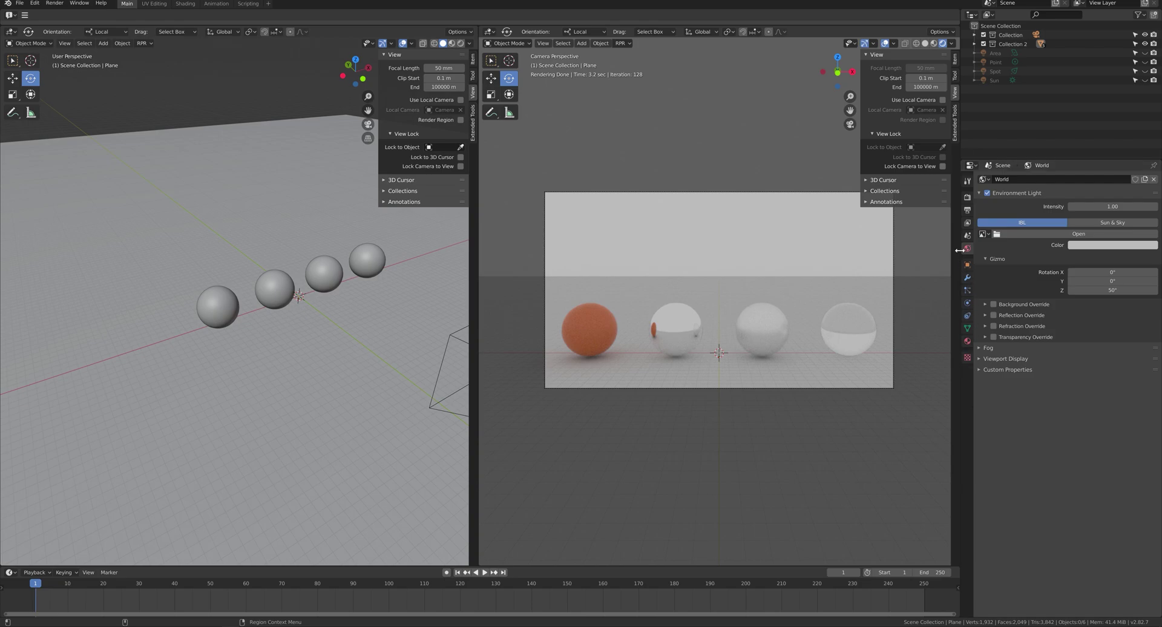
- Turn off the world's environment light, then show the Area light and select it with its light settings open
left_click(986, 195)
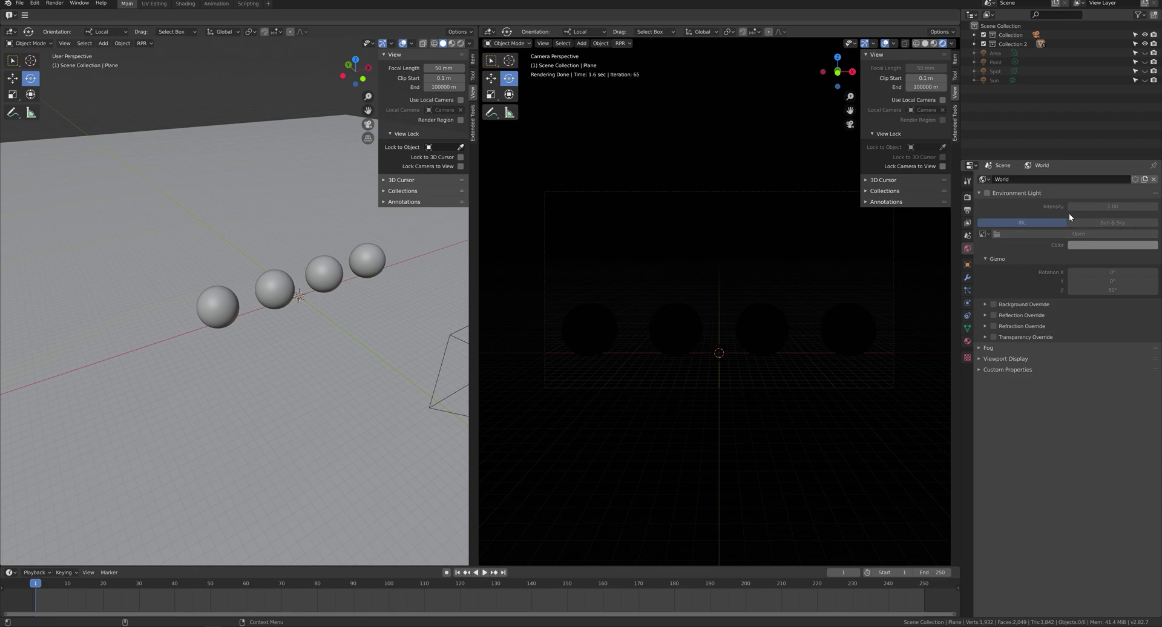
left_click(995, 52)
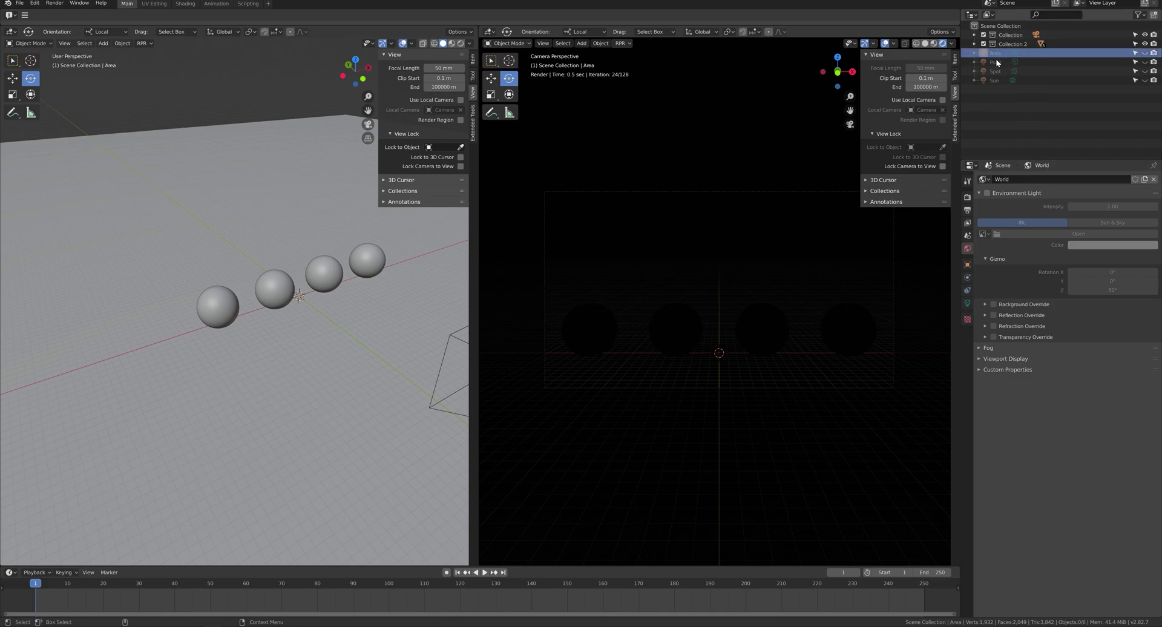
left_click(966, 304)
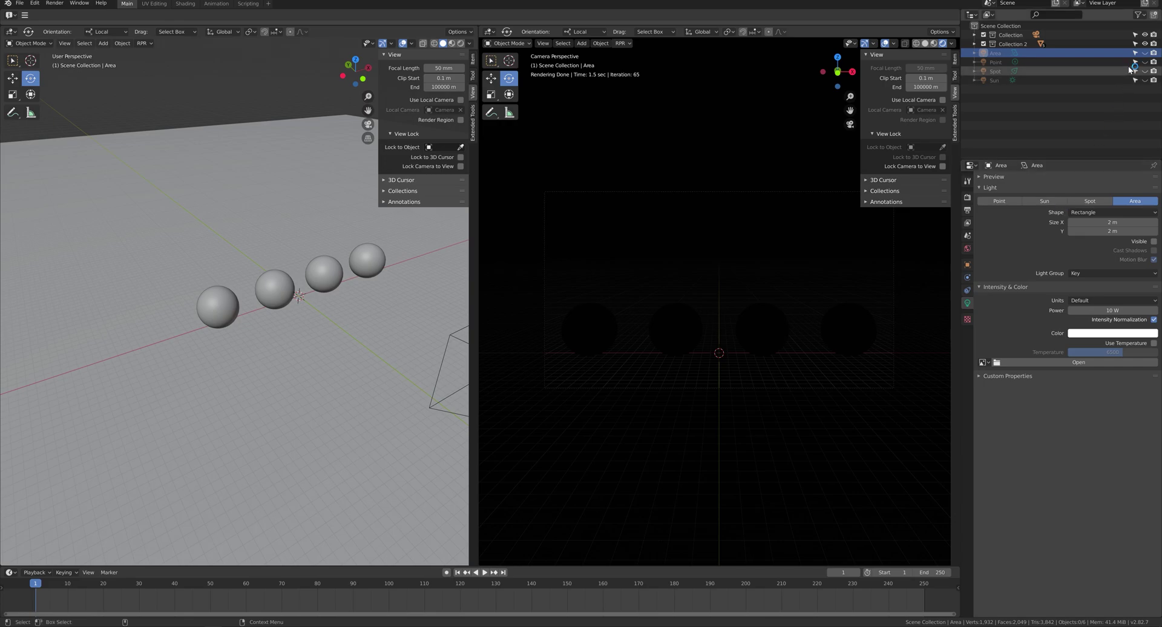
left_click(1145, 53)
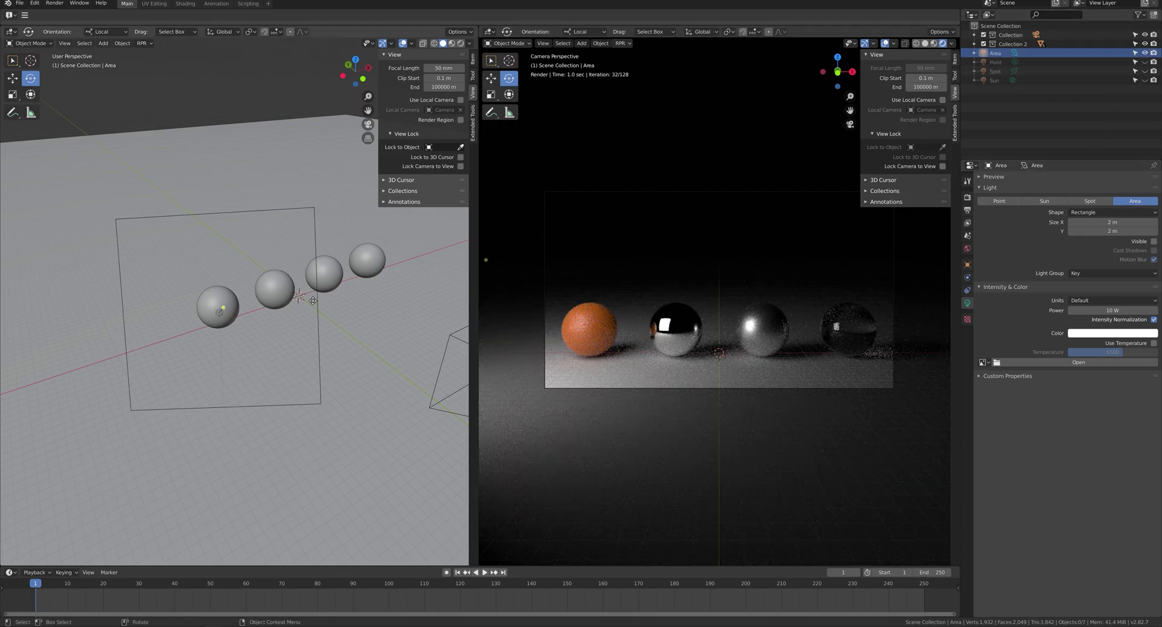
left_click(315, 228)
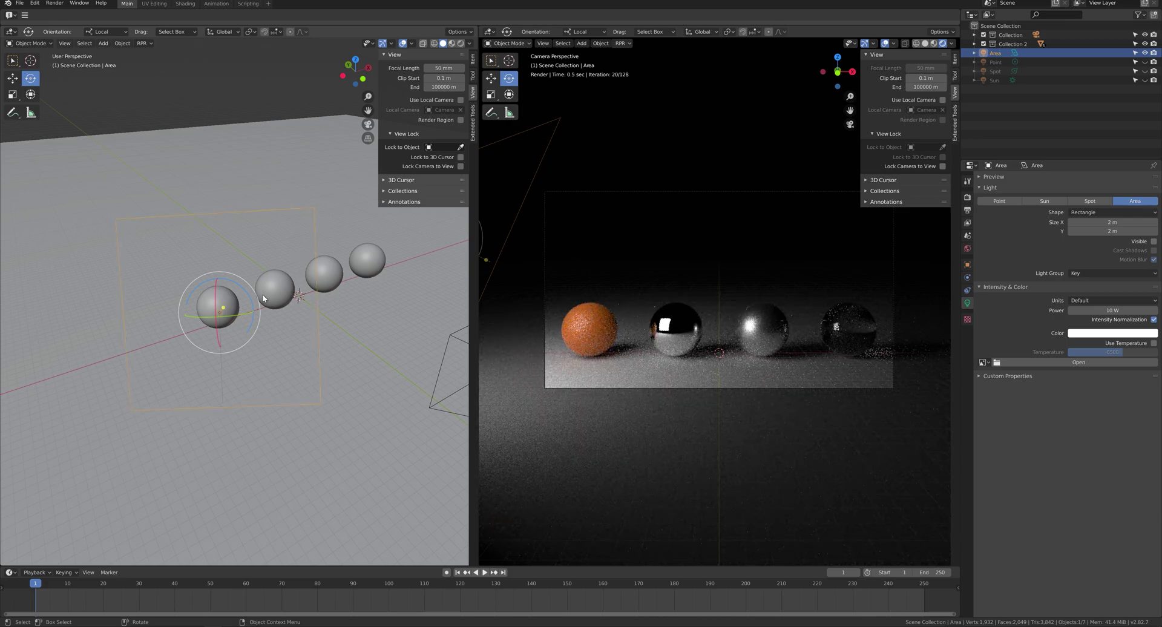
middle_click_drag(283, 291, 292, 256)
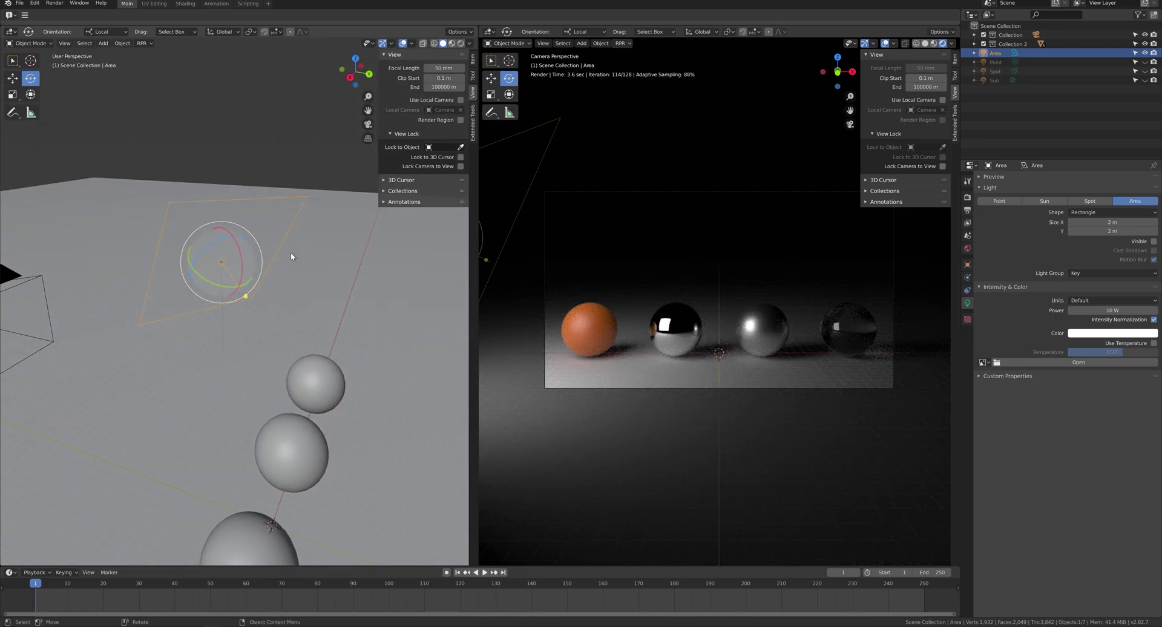
- Try a 5 m size in X and Y for the rectangular area light and restore both to 2 m
left_click(1118, 212)
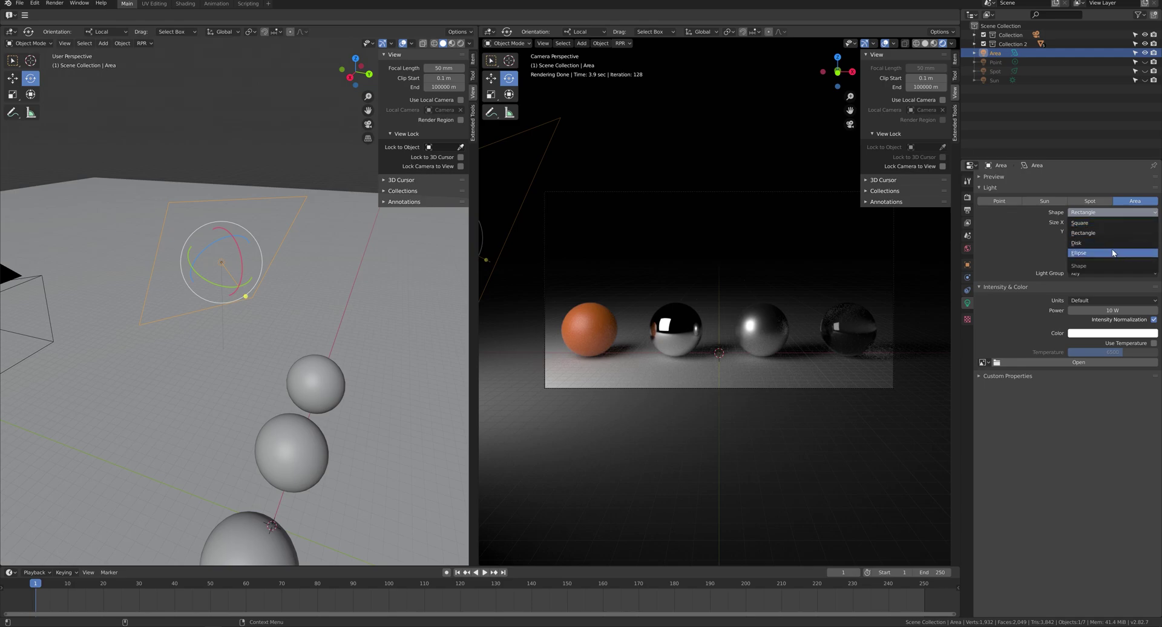
left_click(1102, 211)
left_click(1075, 222)
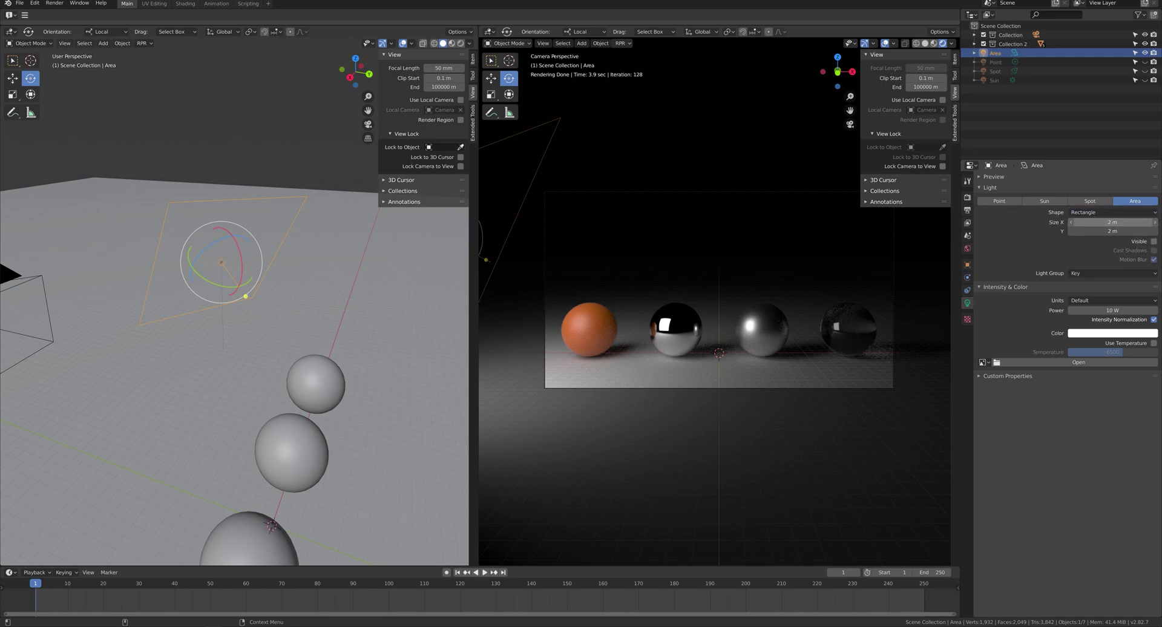
key("Return")
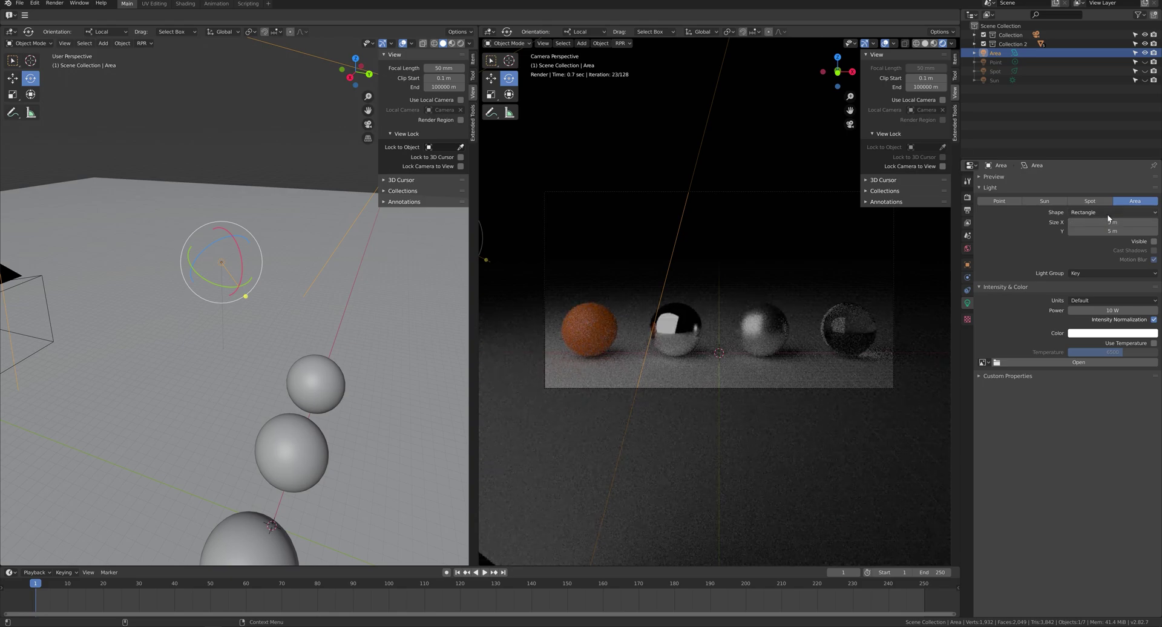
left_click_drag(1111, 222, 1111, 232)
type("2")
key("Return")
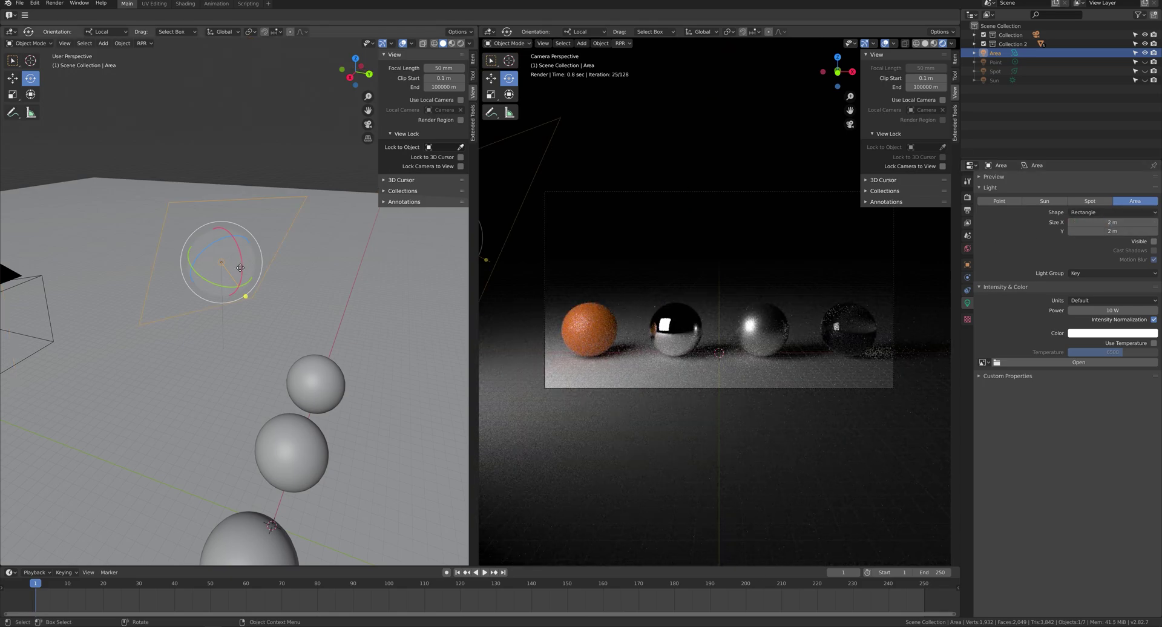
- Scale the area light up uniformly by a factor of about 1.565
key("r")
left_click_drag(240, 261, 246, 231)
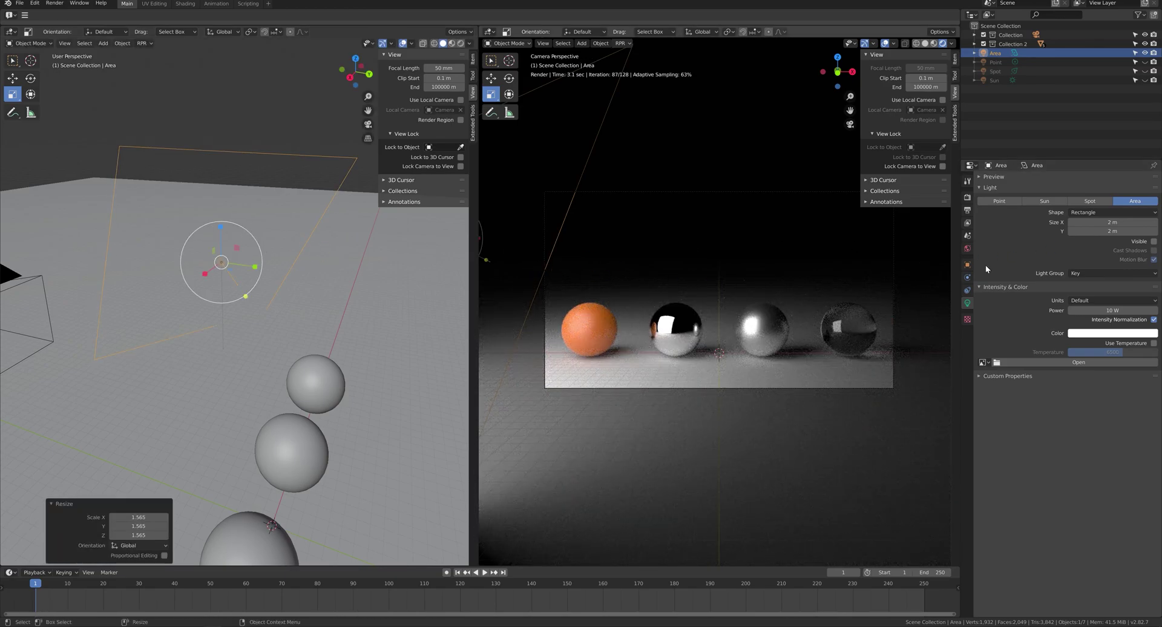
- Make the area light's shape visible to inspect it in the rendered view, toggle its shadow casting, and turn its visibility off again
left_click(1153, 240)
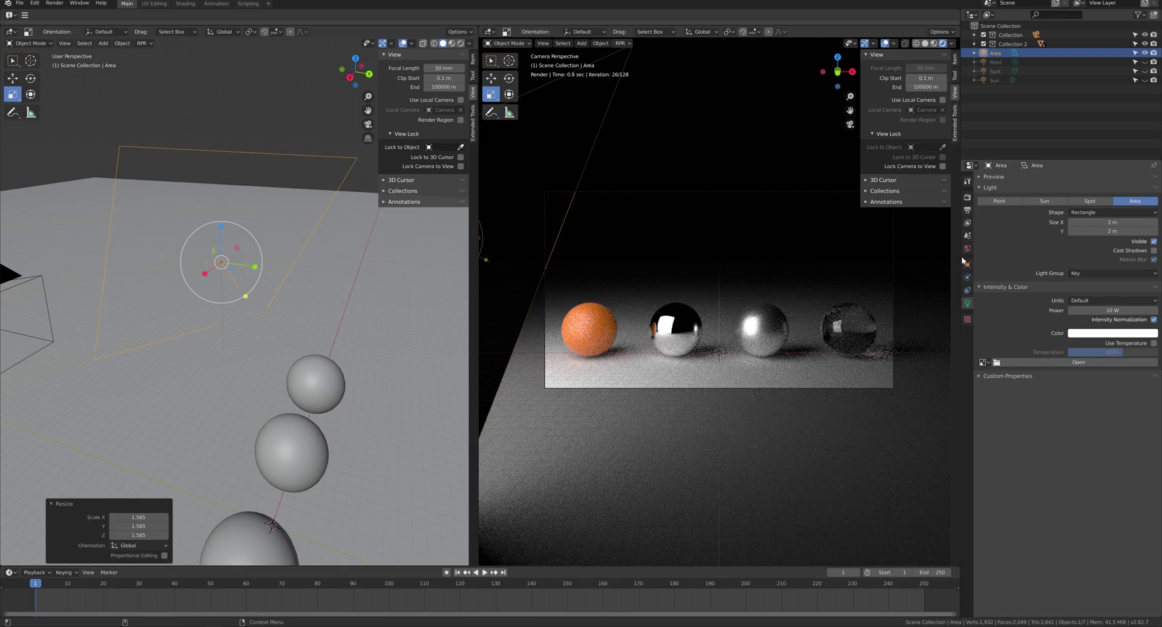
middle_click_drag(635, 273, 565, 278)
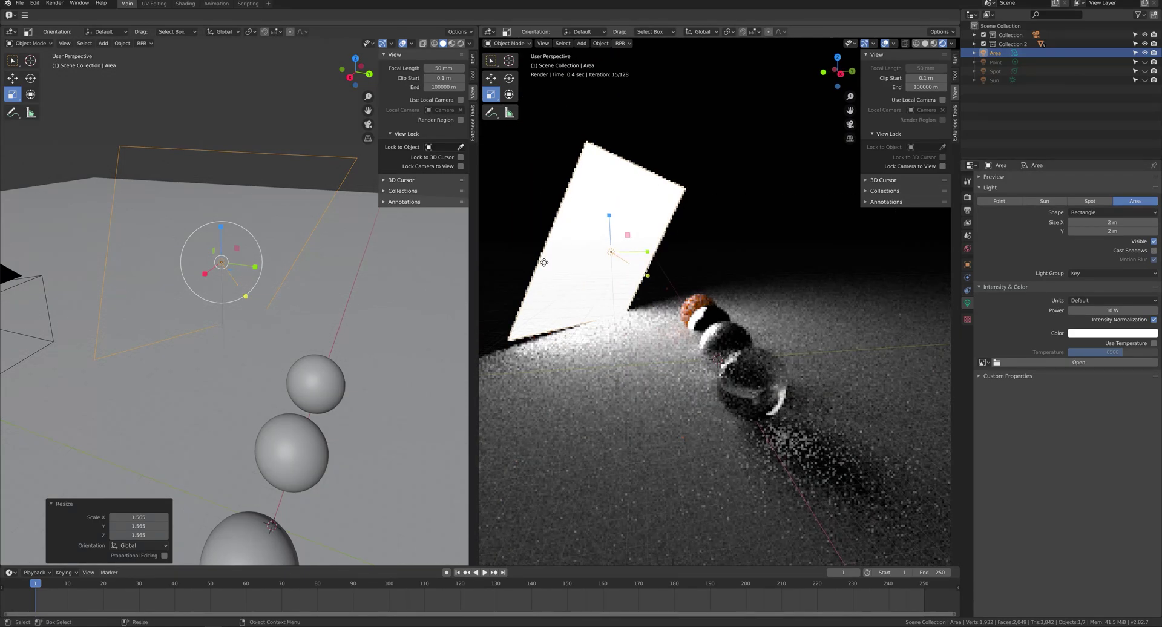
left_click(1151, 252)
left_click(1151, 252)
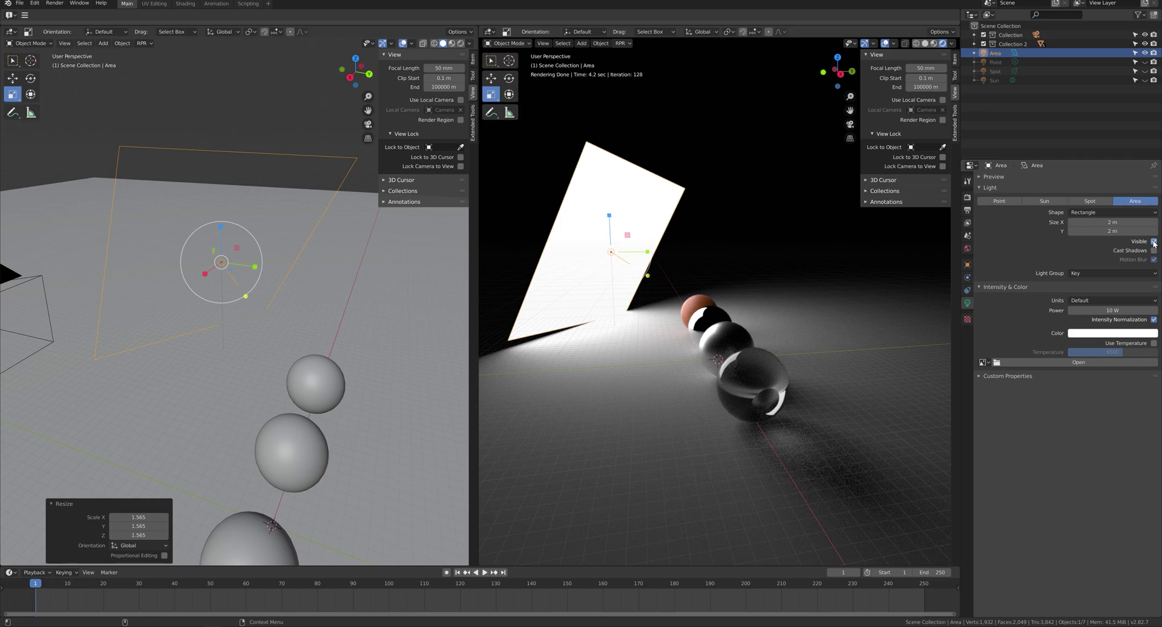
left_click(1153, 241)
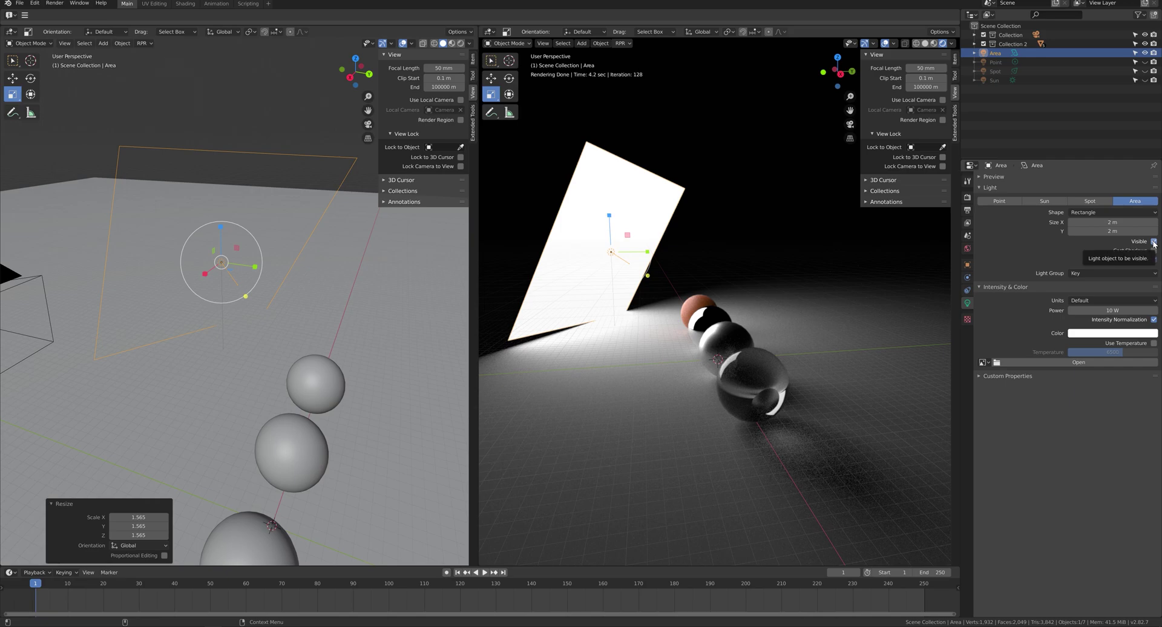
- Set the area light's power to 10000 W and give it a light green color with Use Temperature enabled
left_click(1112, 309)
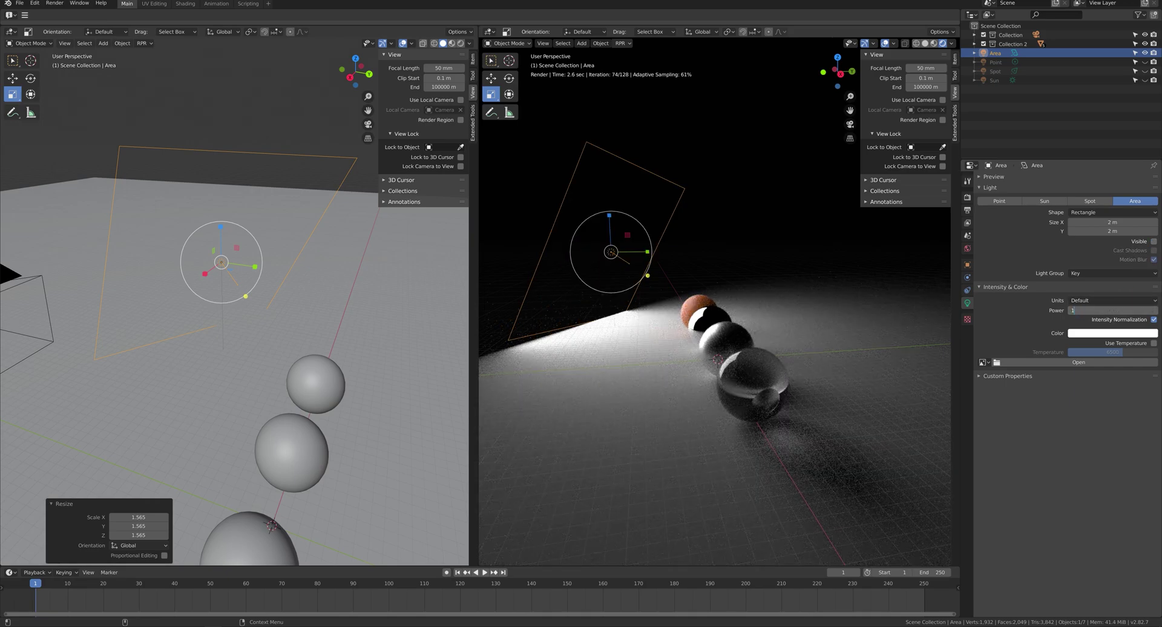
key("Return")
left_click(1098, 341)
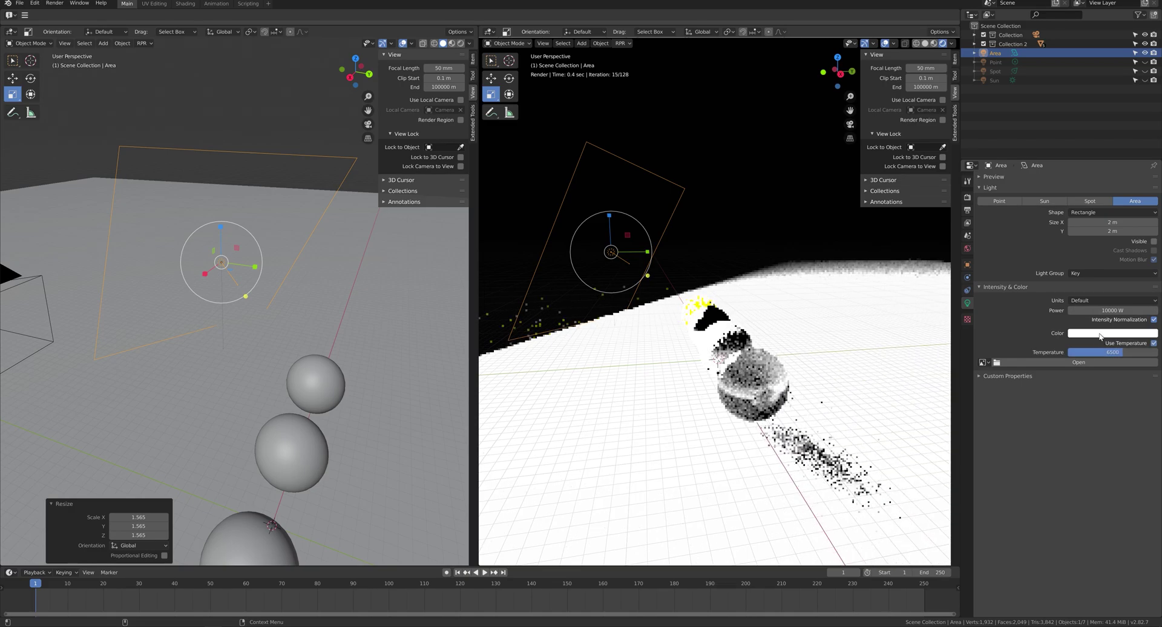
left_click(1099, 334)
left_click_drag(1111, 257, 1094, 234)
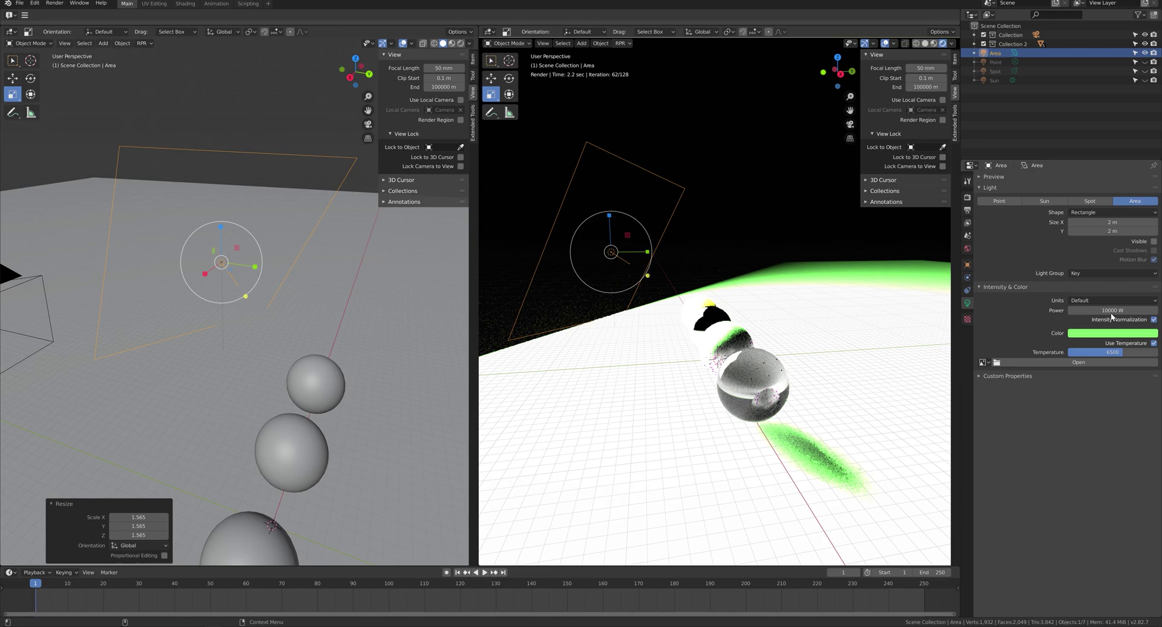
- Switch the area light's intensity units to Luminance and lower its color temperature to 1000
left_click(1106, 301)
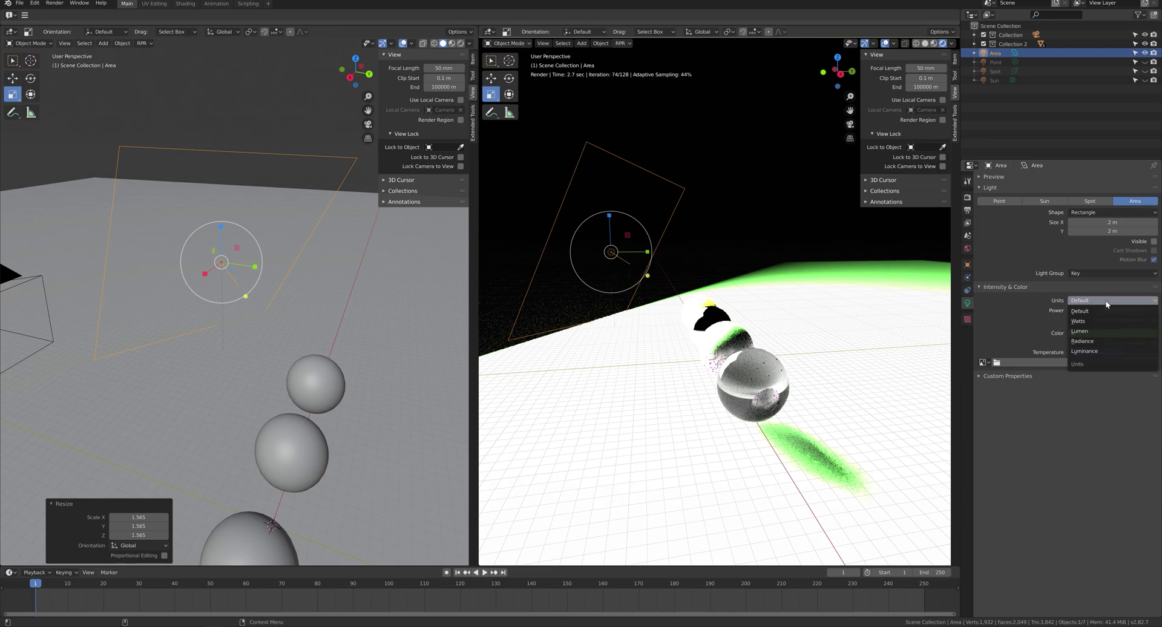
left_click(1098, 350)
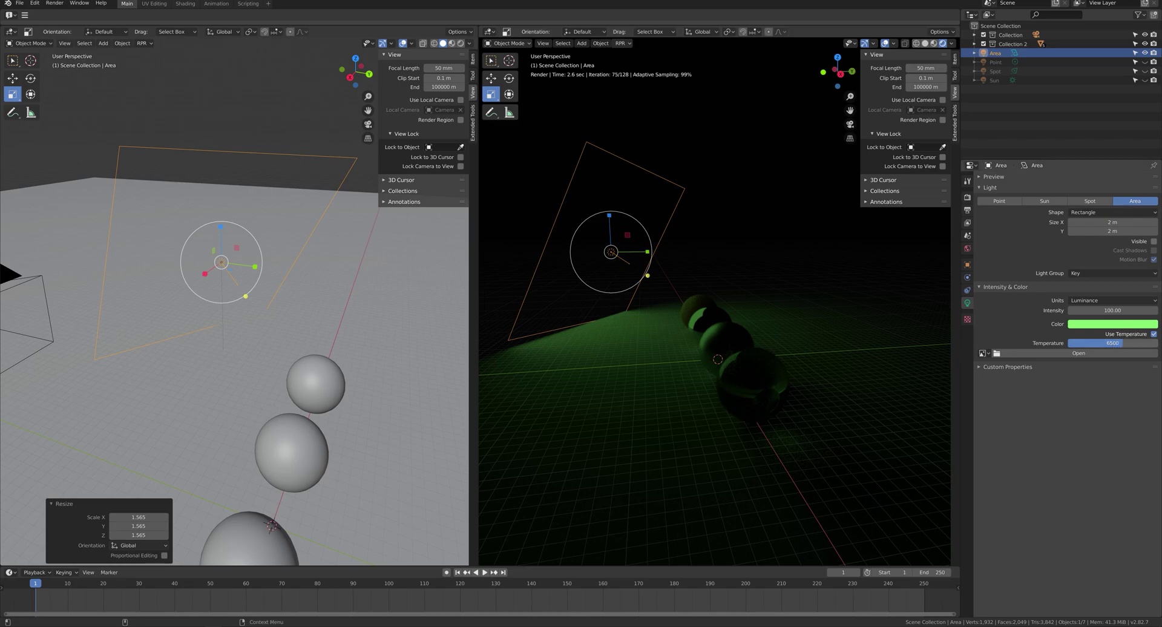
left_click_drag(1114, 343, 1068, 343)
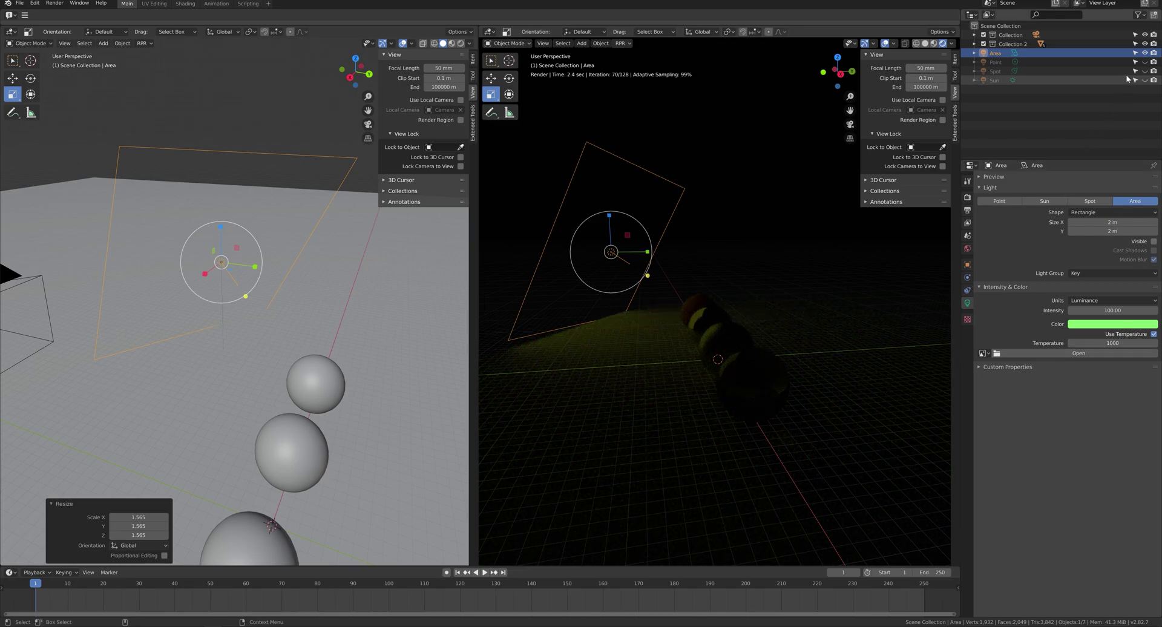
- Hide the Area light, show the Spot light instead, and set its Spot Blend to 0.267
left_click(1144, 53)
left_click(1144, 62)
left_click(1145, 62)
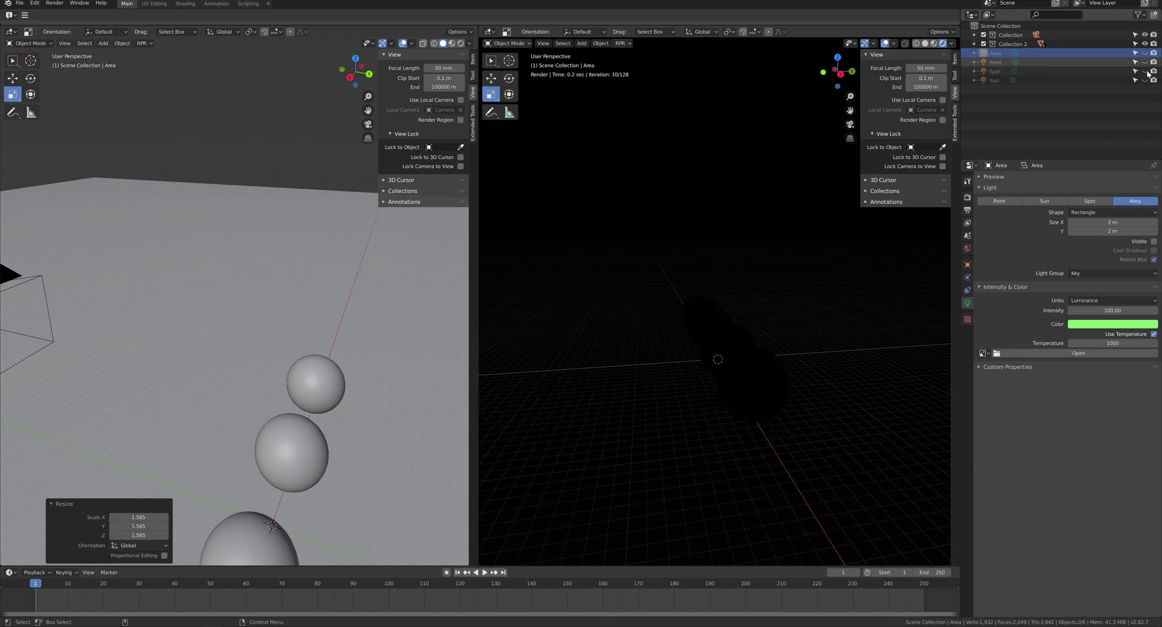
left_click(1144, 71)
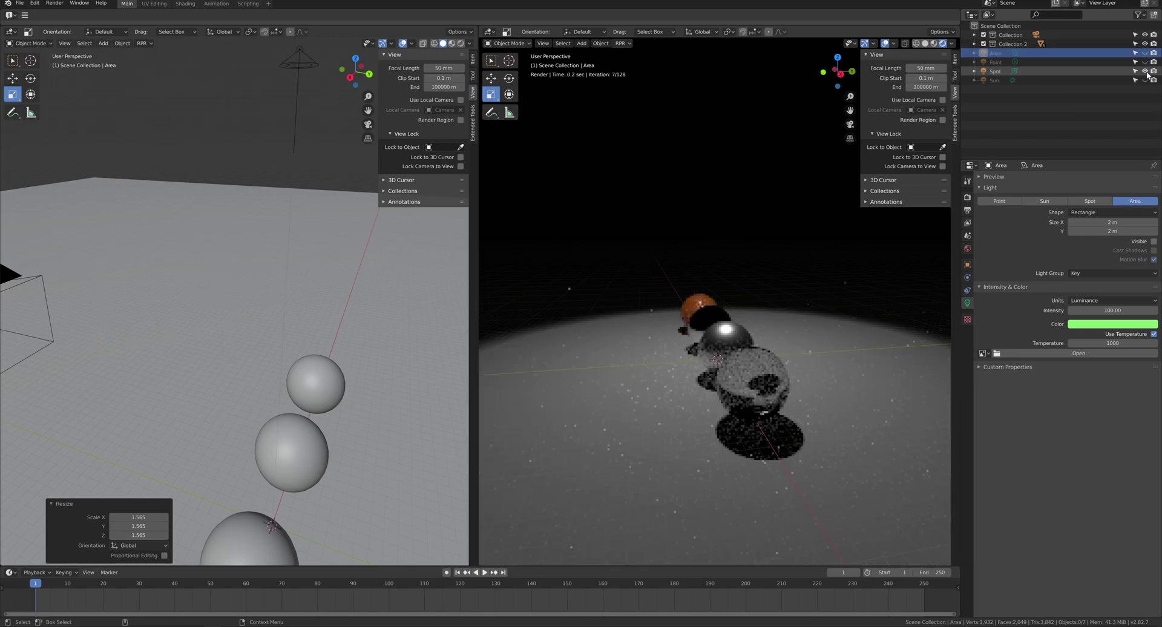
left_click(995, 70)
middle_click_drag(805, 276, 810, 277)
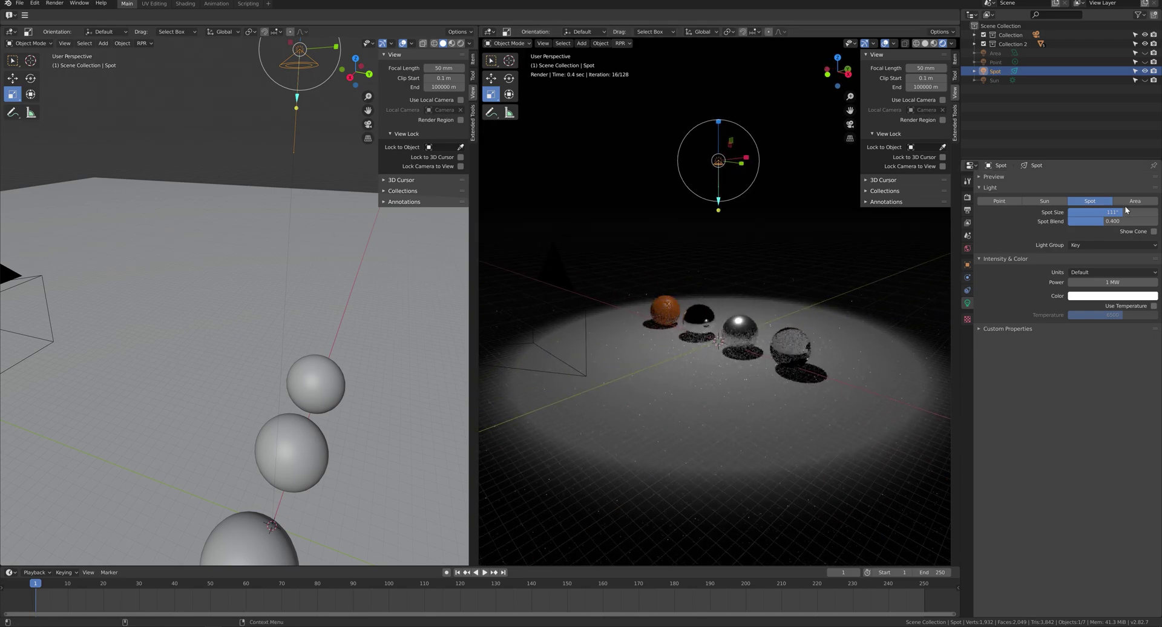
mouse_move(1108, 220)
left_mouse_down()
mouse_move(1080, 221)
mouse_move(1138, 213)
mouse_move(1101, 212)
mouse_move(1123, 213)
left_mouse_up()
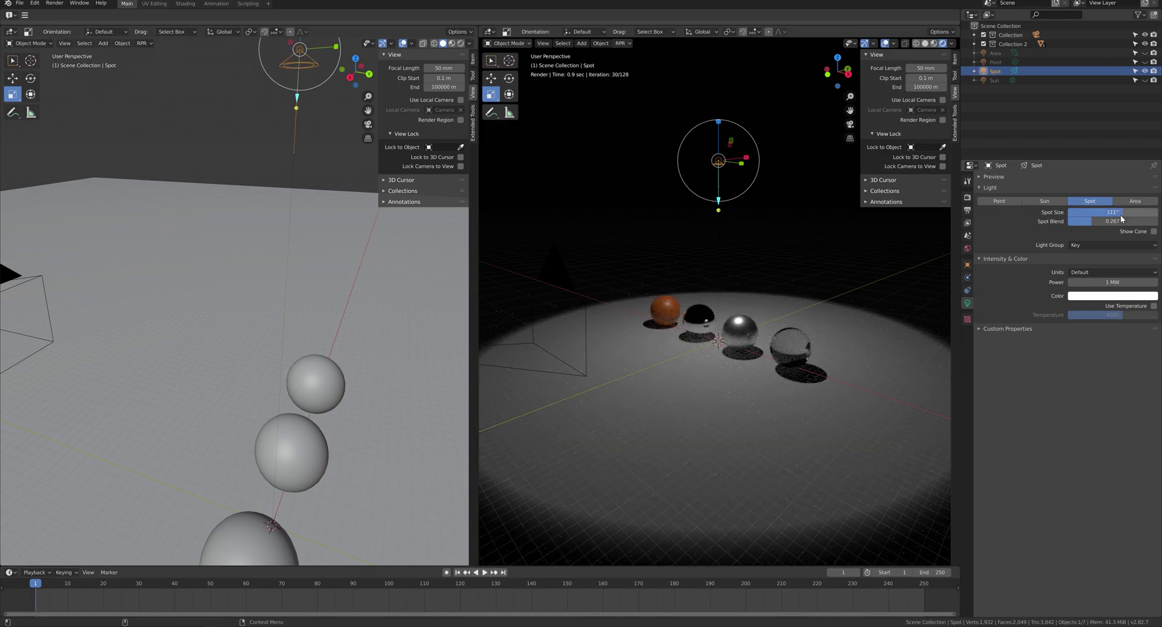
- Try a power of 100000 W for the spot light and restore it to 1 MW
left_click(1099, 284)
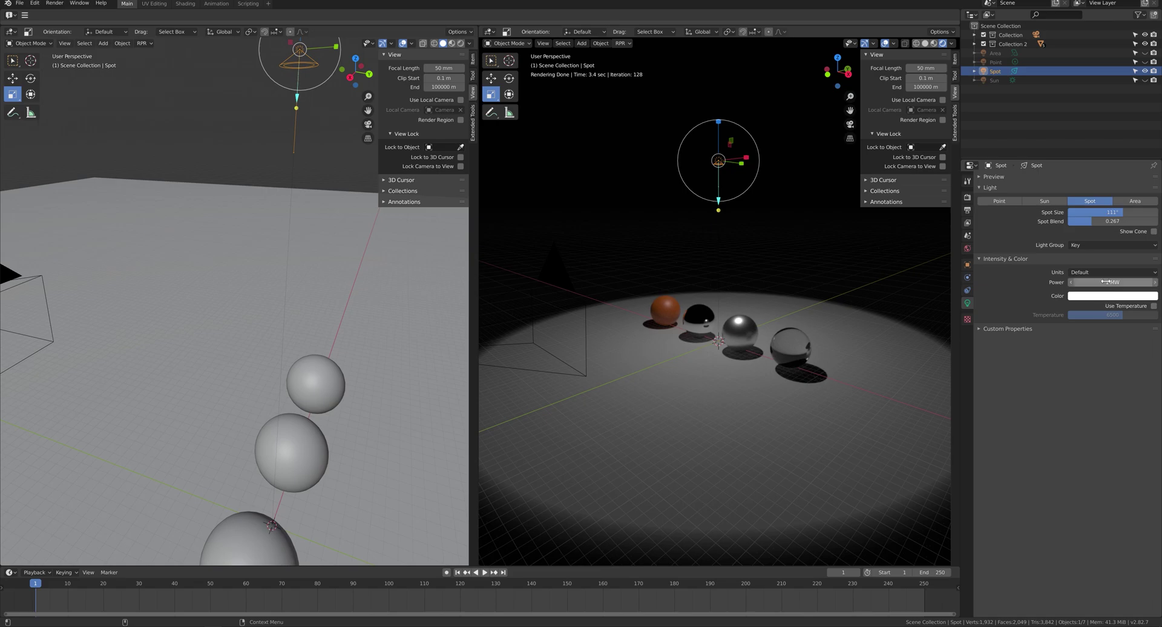
type("100000")
key("Return")
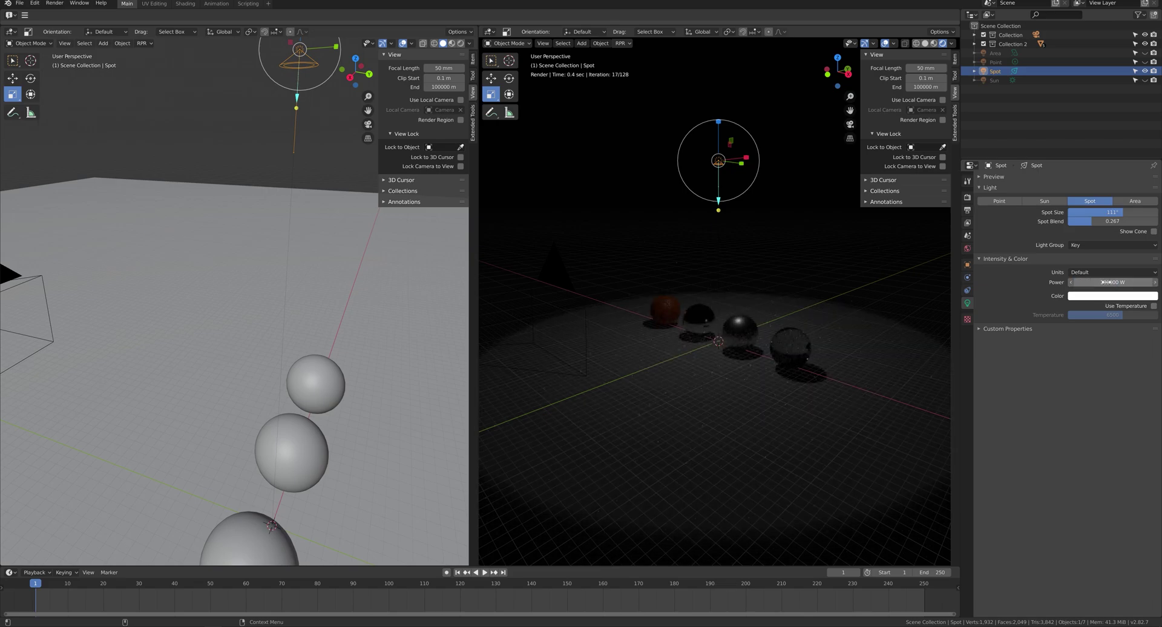
type("00")
key("Return")
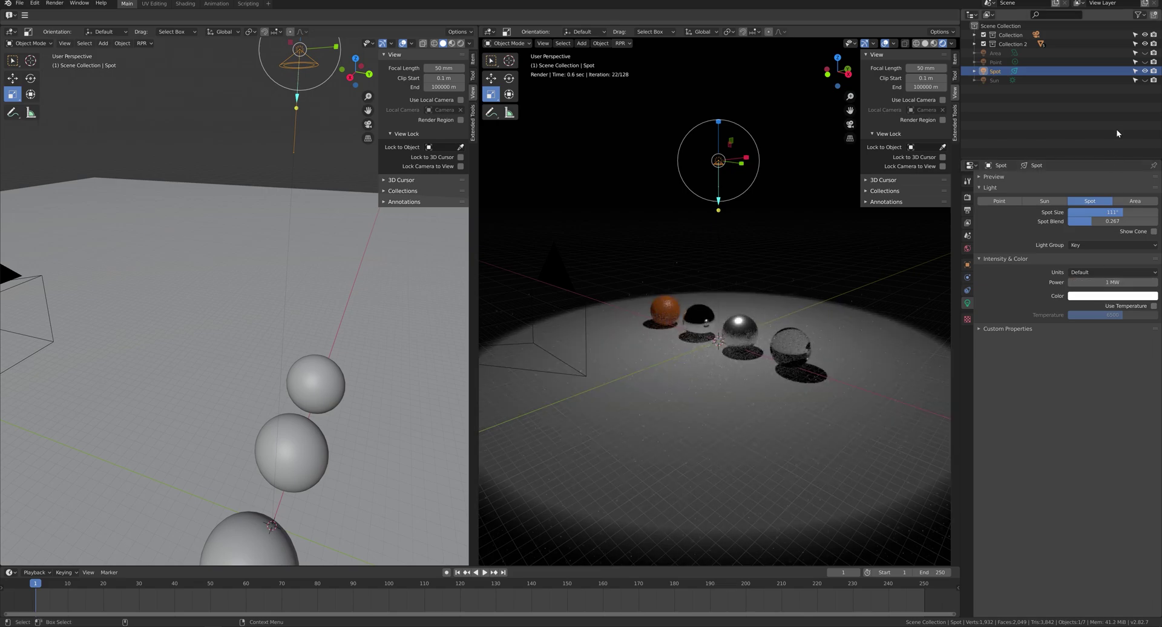
- Hide the Spot light and show the Sun light instead, with its strength at 100
left_click(1144, 71)
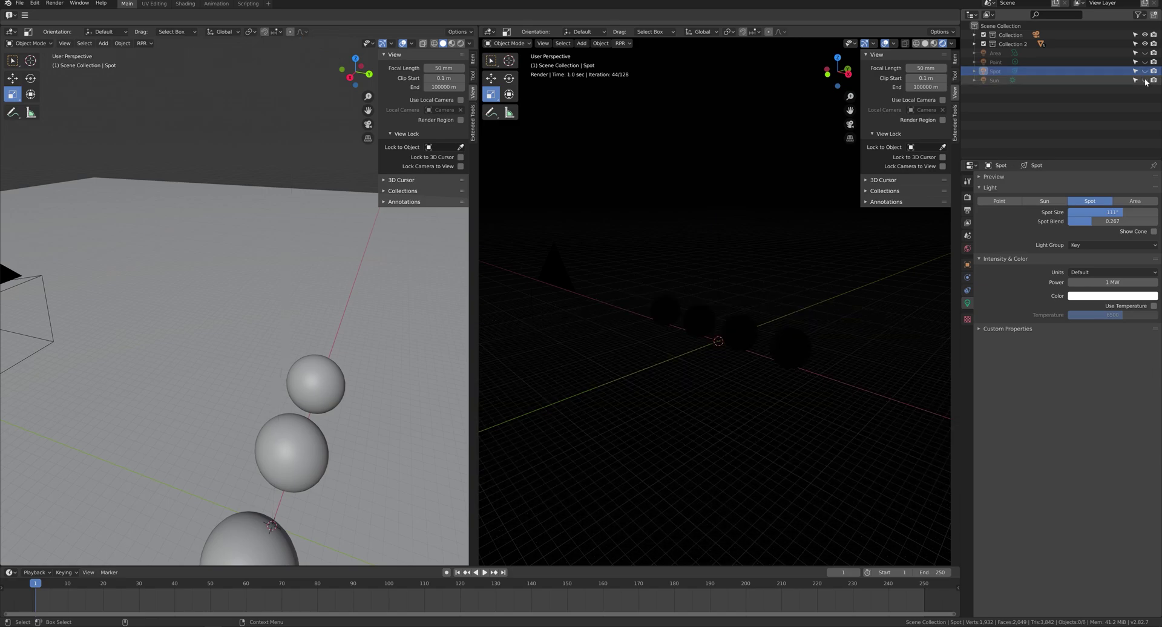
left_click(1144, 79)
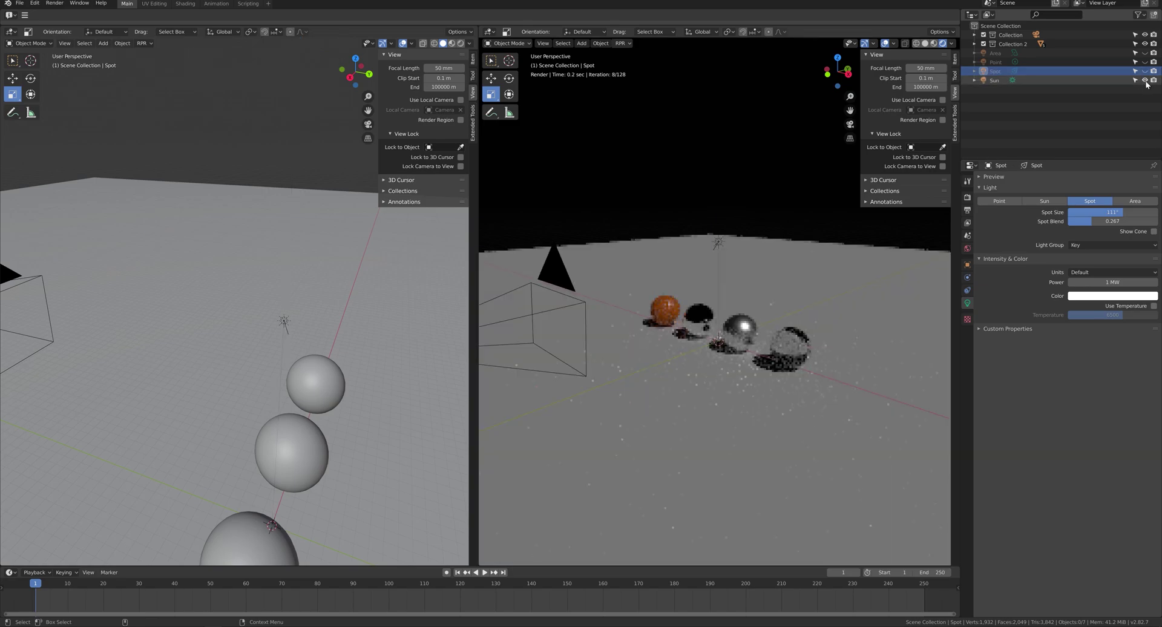
left_click(717, 244)
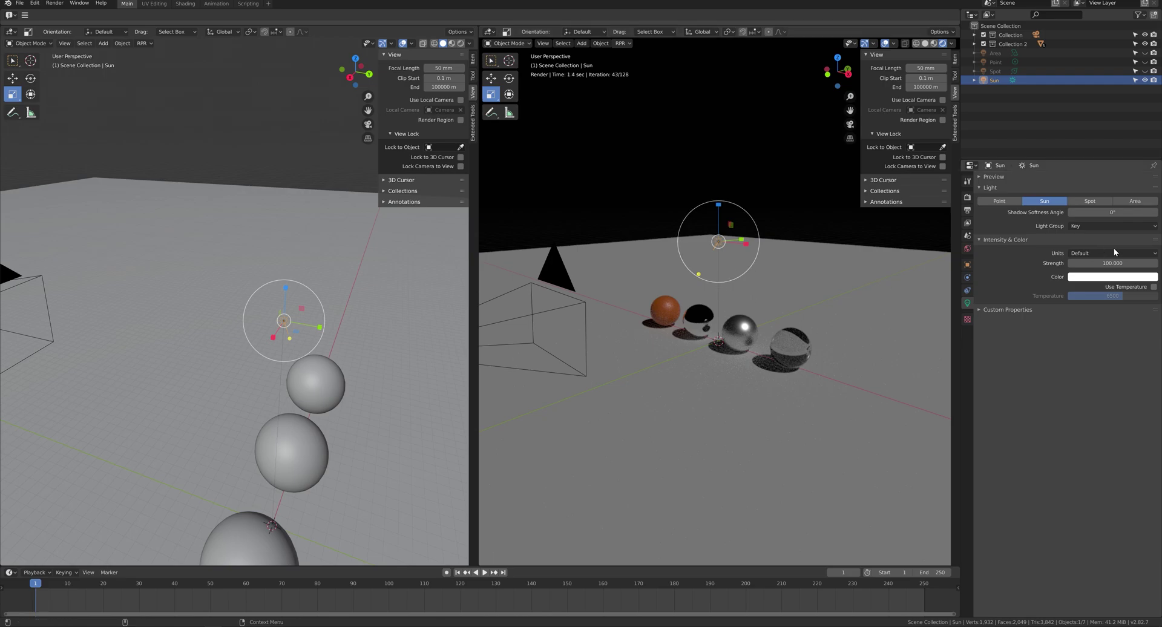
left_click(1107, 264)
key("Return")
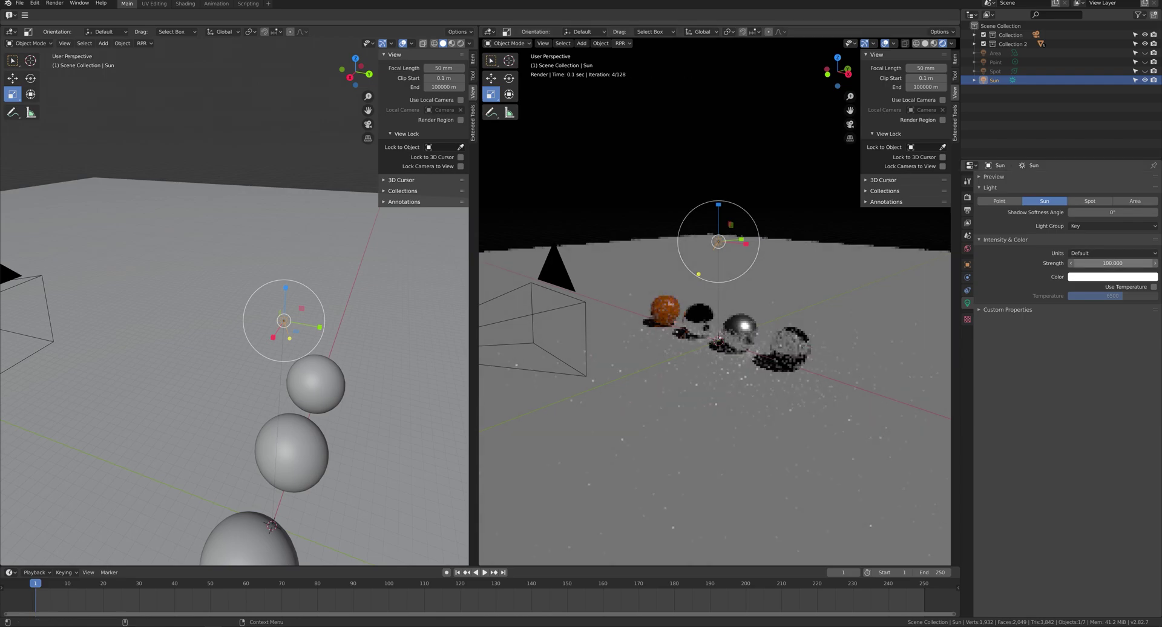
- Rotate the Sun light about 55.2° around its local Y axis and set its Shadow Softness Angle to 27°
key("e")
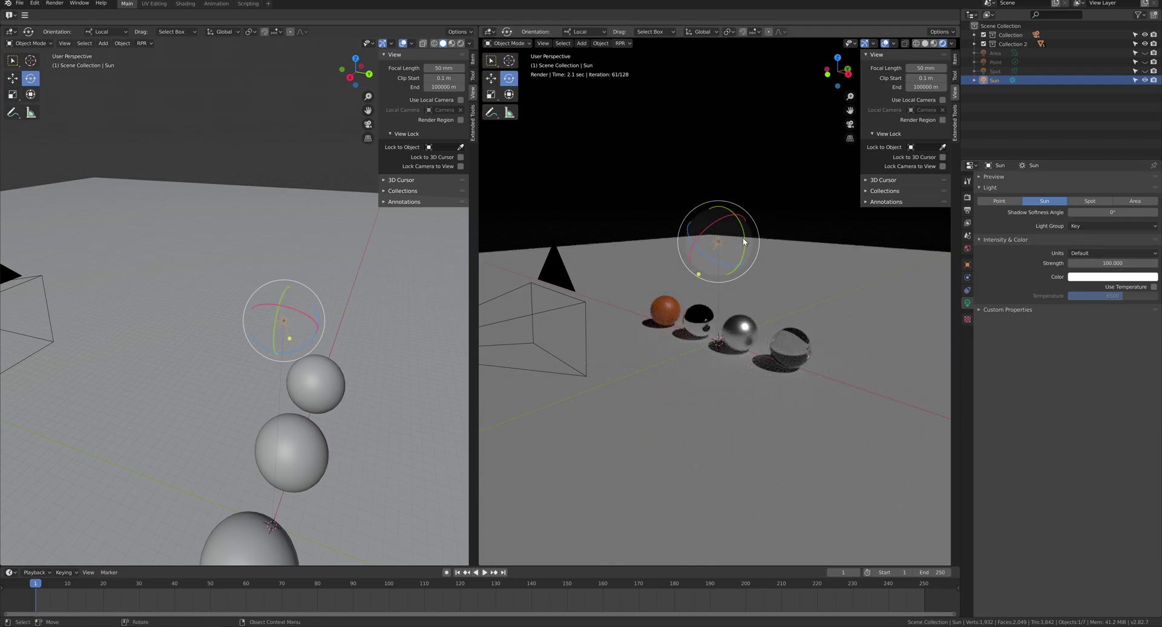
mouse_move(744, 240)
left_mouse_down()
mouse_move(726, 237)
mouse_move(804, 226)
mouse_move(720, 243)
mouse_move(757, 251)
mouse_move(727, 237)
left_mouse_up()
key("w")
key("shift+space")
key("r")
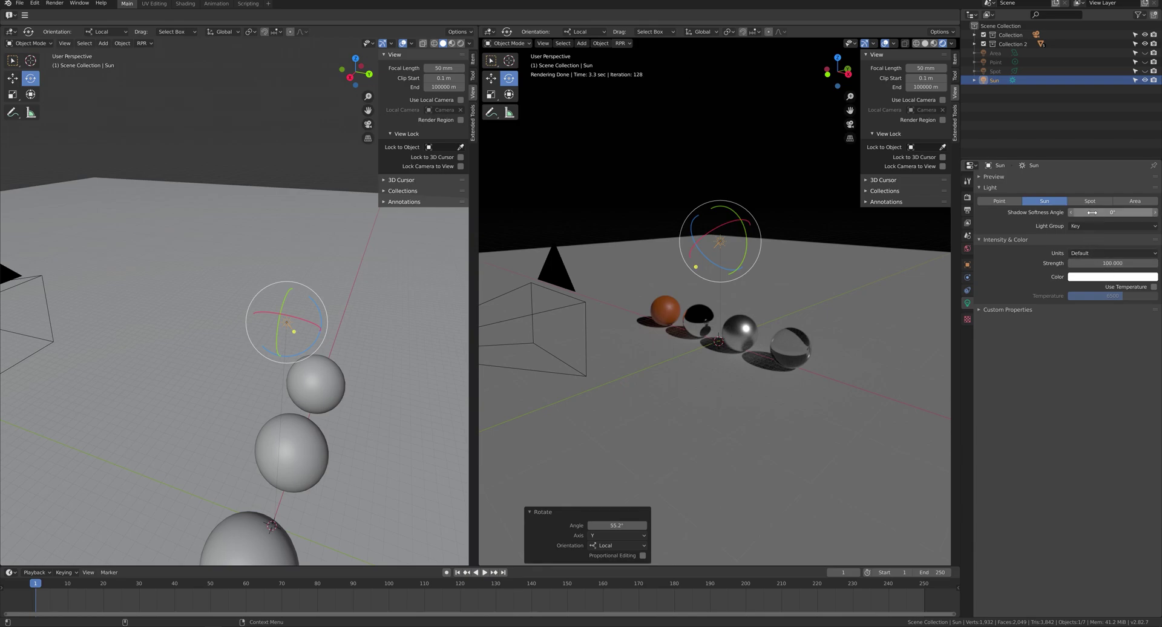
mouse_move(1089, 212)
left_mouse_down()
mouse_move(1125, 212)
mouse_move(1092, 212)
left_mouse_up()
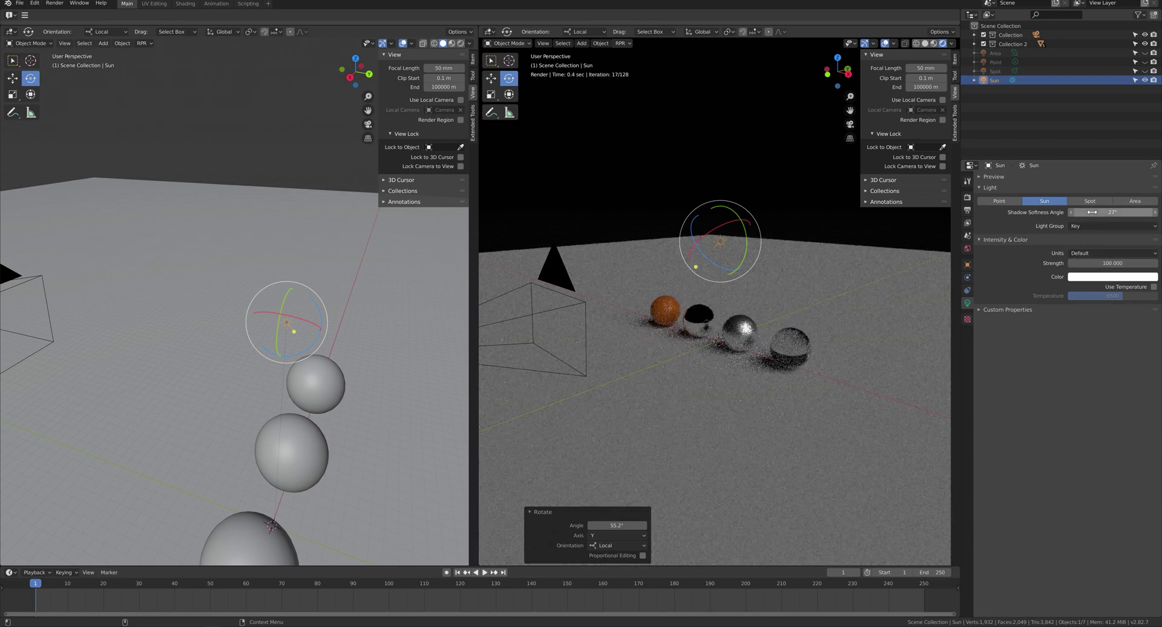
- Undo the Sun light's Shadow Softness Angle change, then hide the Sun light and show the Point light instead
key("ctrl+z")
left_click(1144, 81)
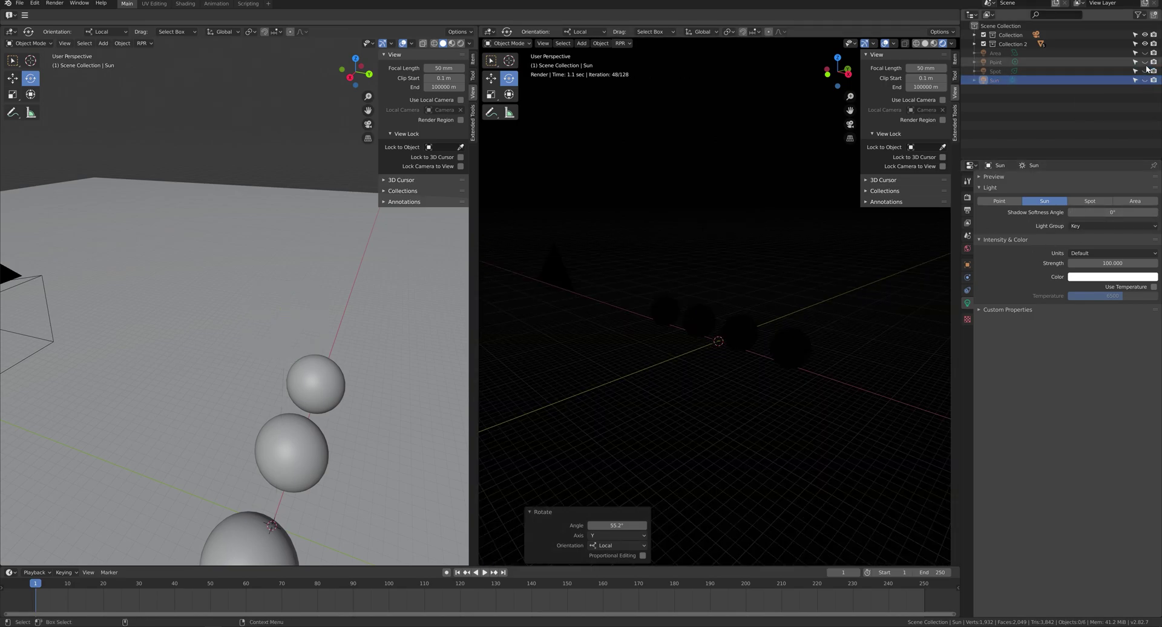
left_click(1144, 62)
- Move the Point light about -406 m along its local X axis, then back about 323 m along the same axis
key("shift+space")
key("g")
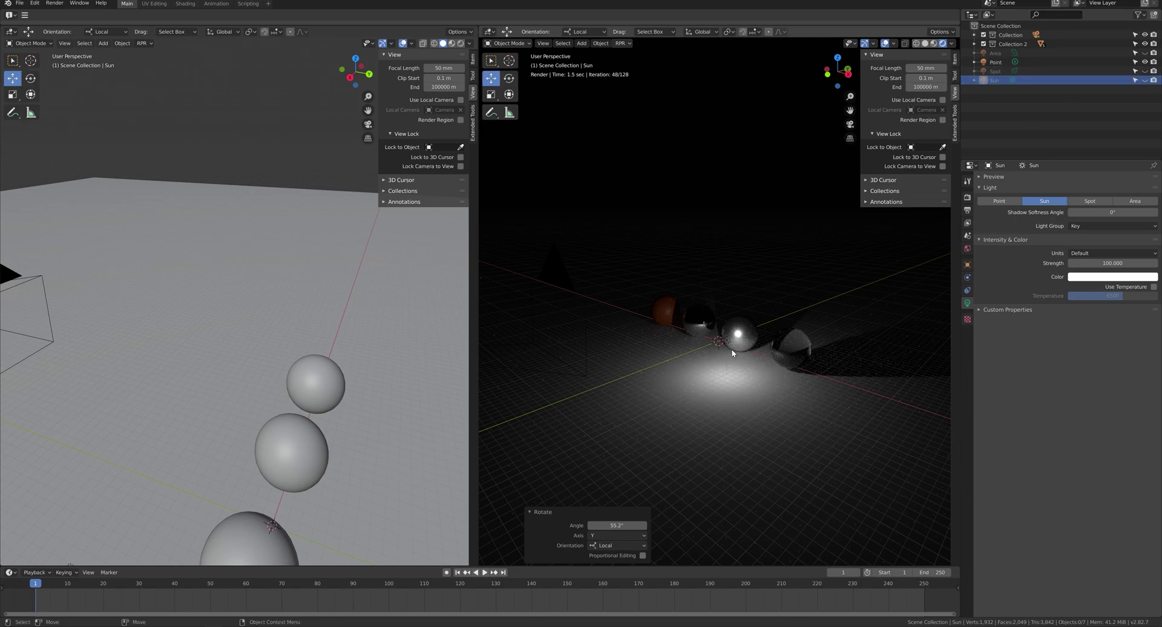
left_click(727, 344)
left_click_drag(750, 338, 577, 361)
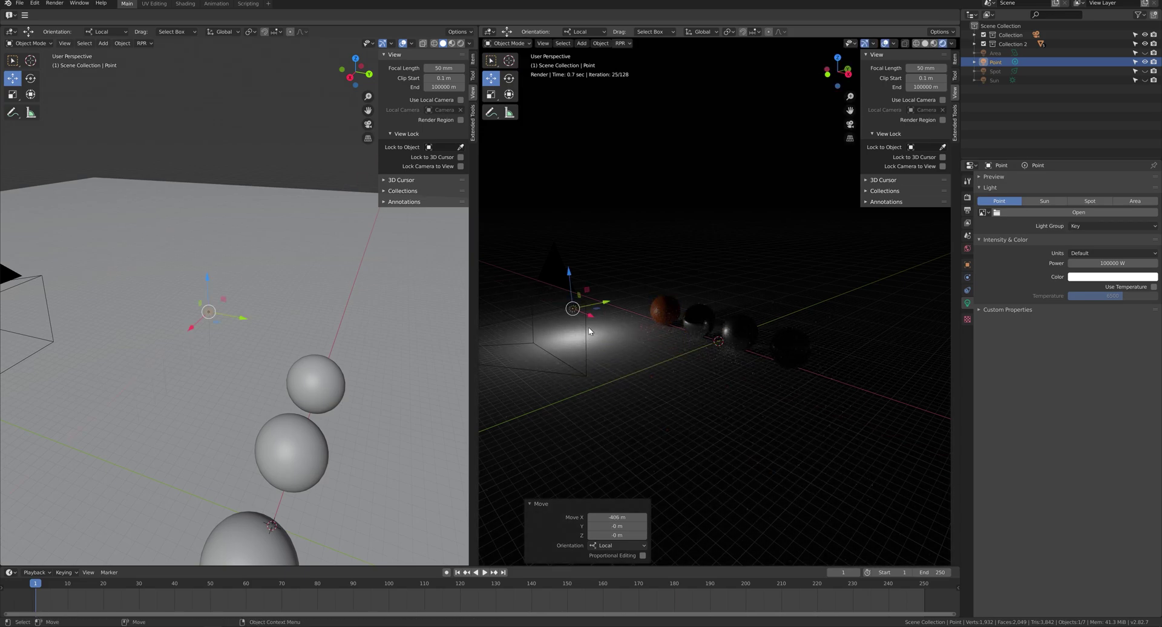
left_click_drag(587, 319, 705, 365)
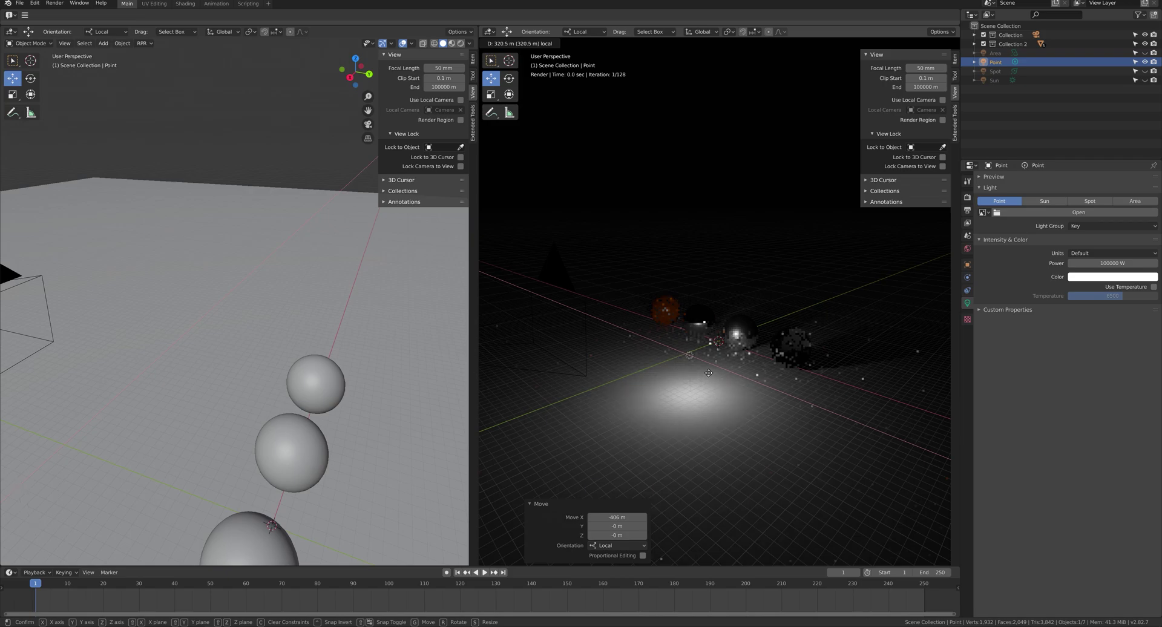
- Hide the Point light and turn on the world's Environment Light
left_click(1144, 62)
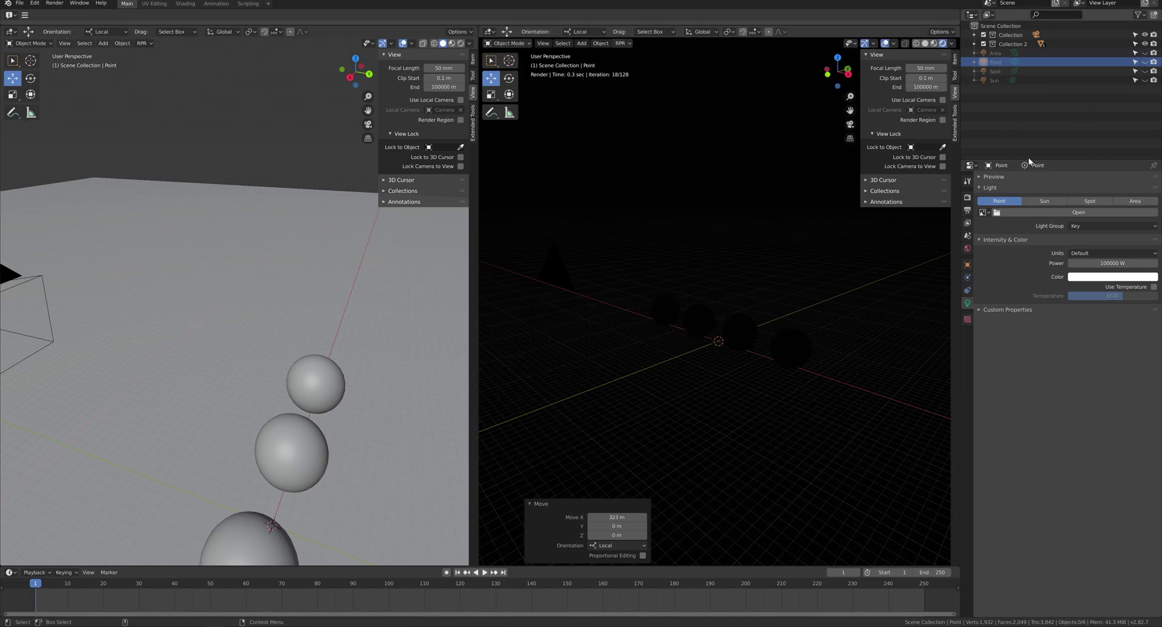
left_click(967, 249)
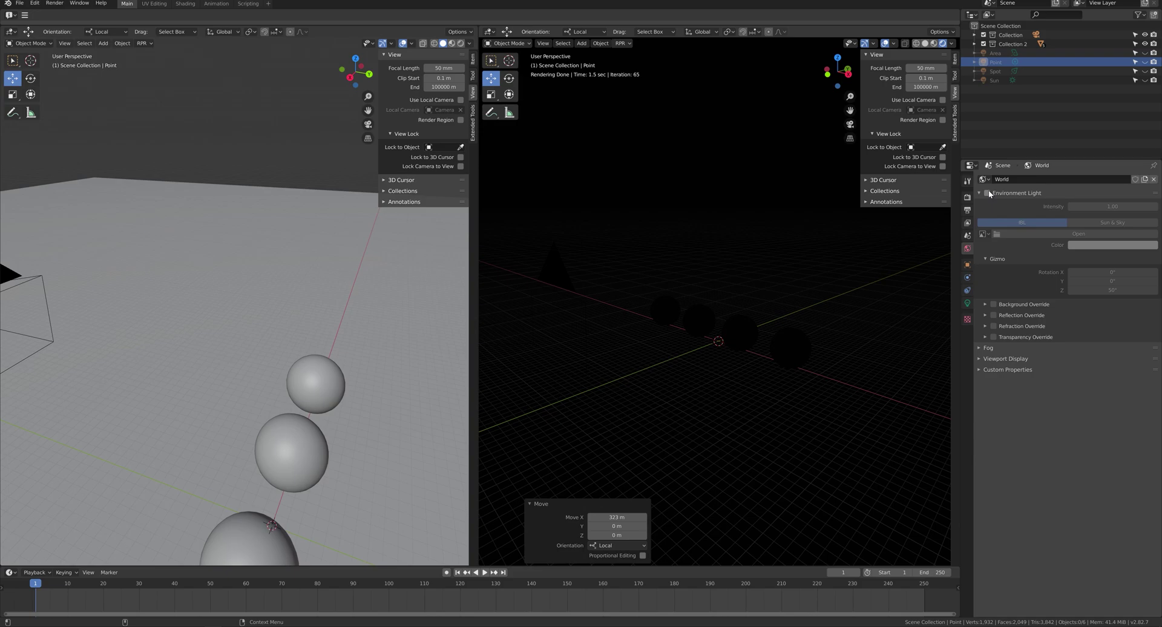
left_click(987, 193)
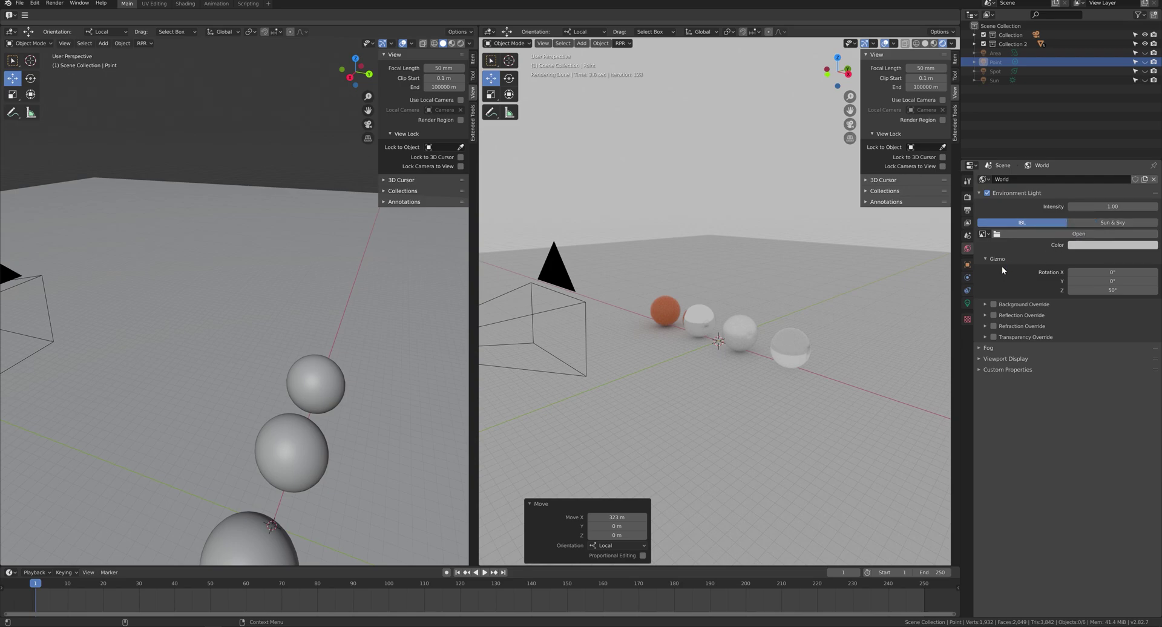
- Load photo_studio_01_2k.hdr from the texture folder as the environment's IBL image
left_click(1069, 237)
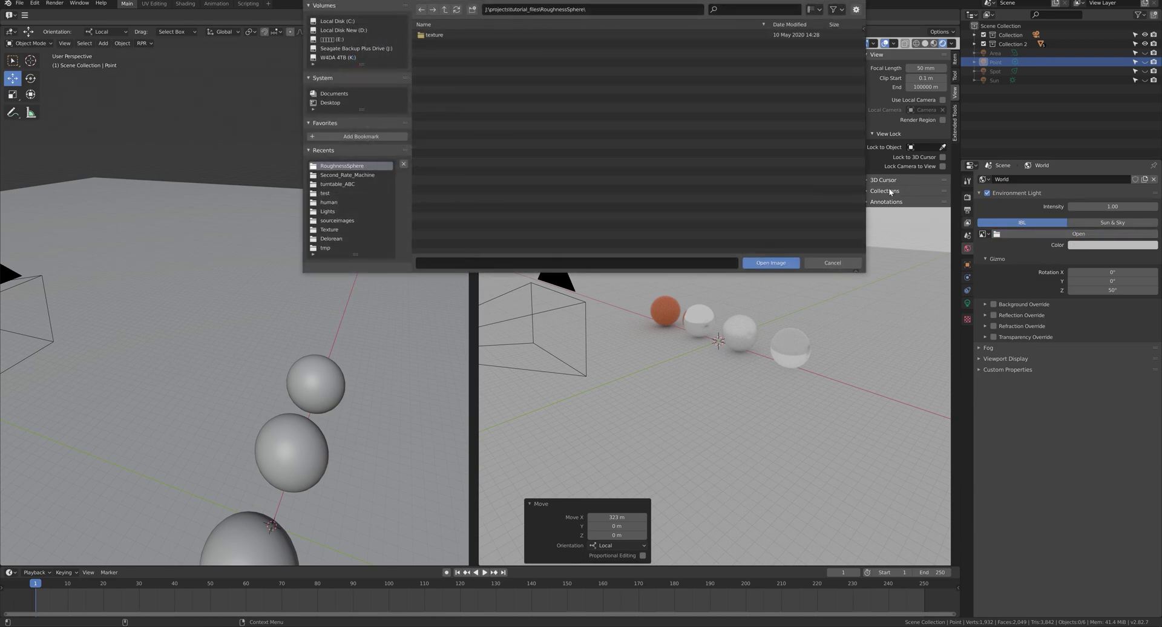
left_click(434, 36)
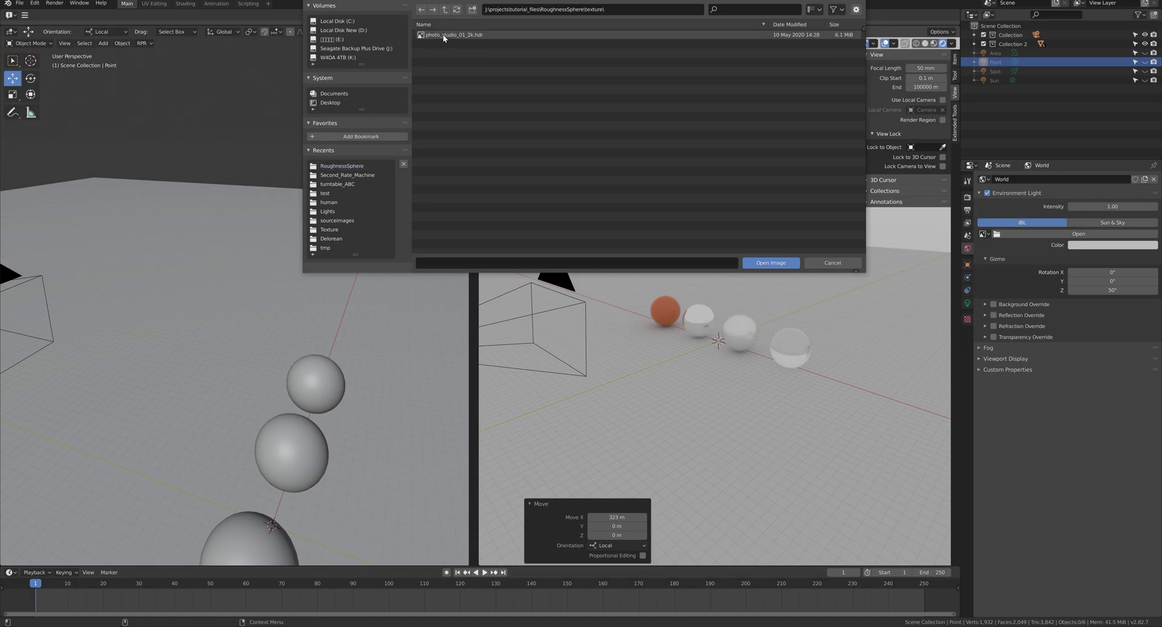
double_click(442, 34)
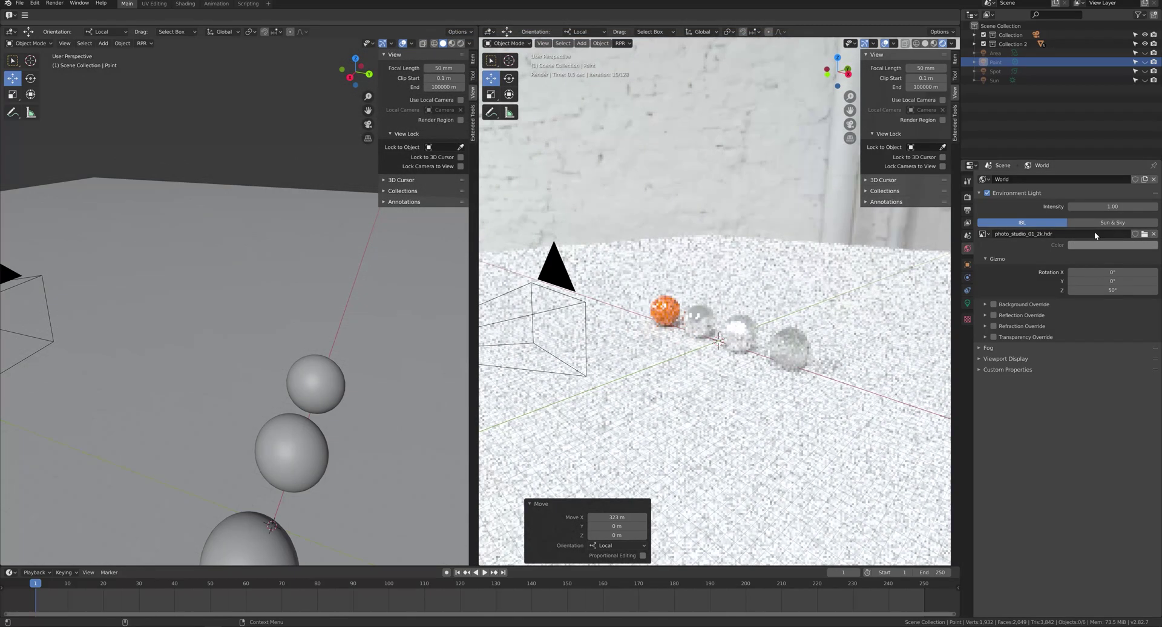
- Rotate the IBL environment to X 3.5°, Y -8.6° and Z 79°
left_click_drag(723, 276, 764, 266, "alt")
middle_click_drag(767, 266, 708, 254)
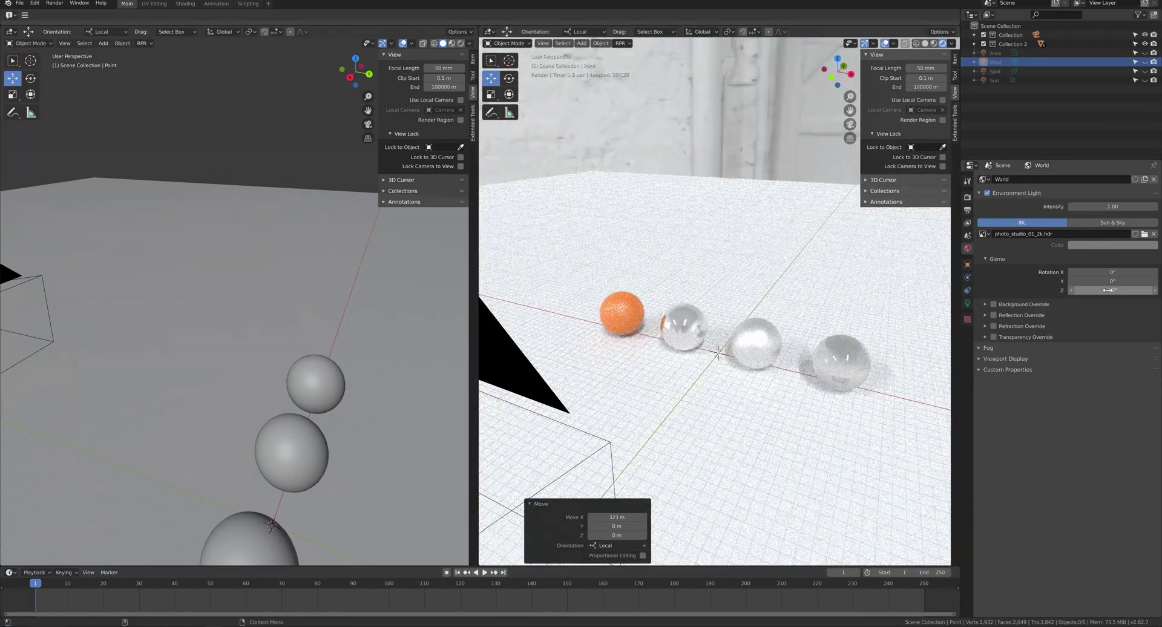
mouse_move(1112, 290)
left_mouse_down()
mouse_move(1153, 290)
mouse_move(1103, 281)
mouse_move(1115, 281)
mouse_move(1111, 269)
left_mouse_up()
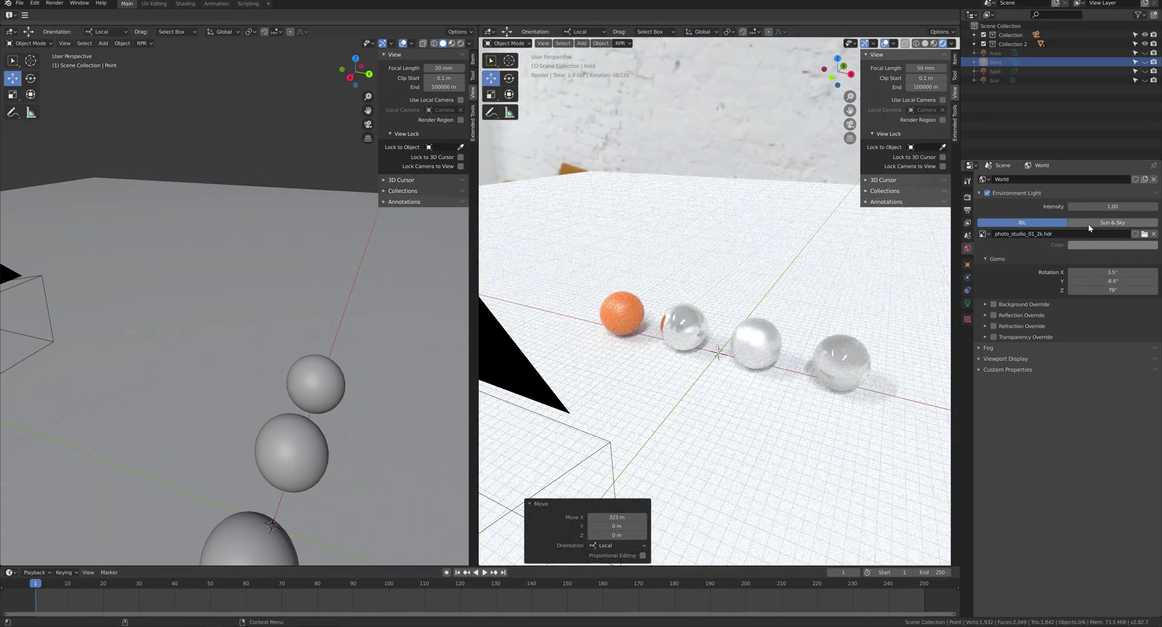
- Switch the environment light to Sun & Sky and reset its X, Y and Z rotation to 0°
left_click(1088, 224)
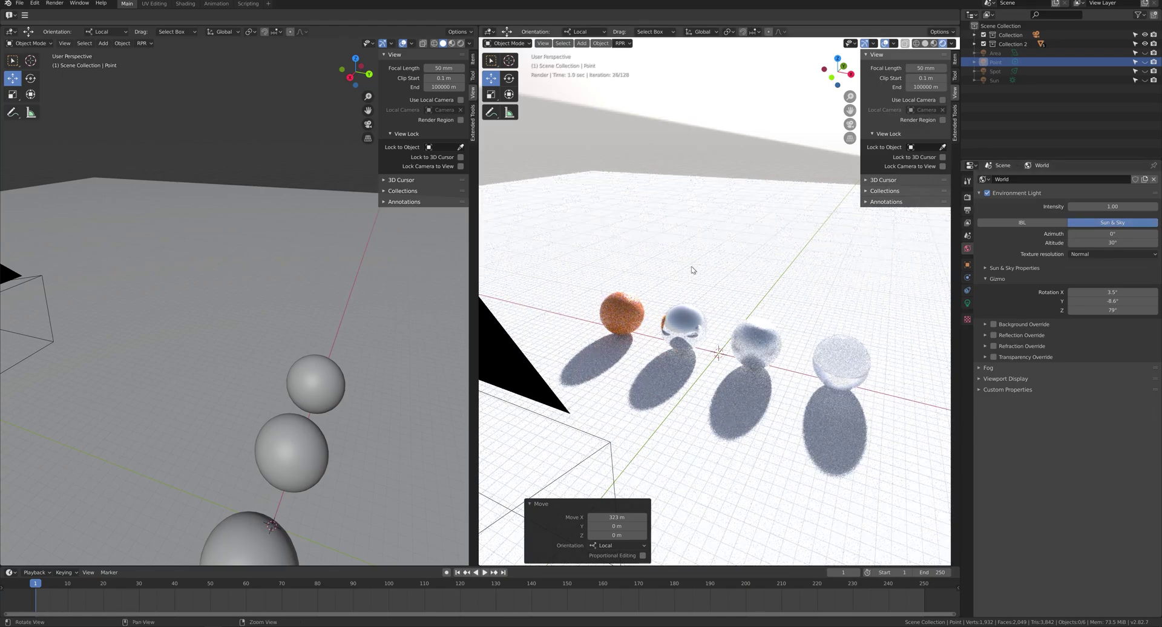
middle_click_drag(693, 270, 685, 303, "shift")
left_click_drag(1111, 292, 1111, 310)
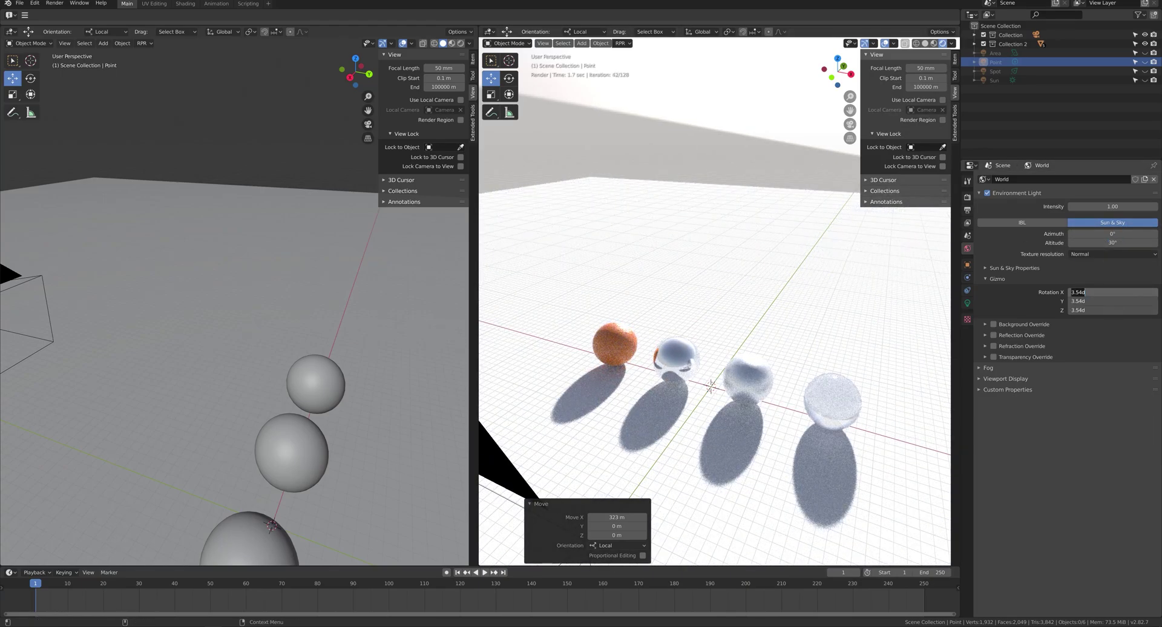
type("0")
key("Return")
- Expand the Sun & Sky properties, and set the sun's azimuth to 268° and its altitude to 5°
middle_click_drag(695, 278, 718, 267)
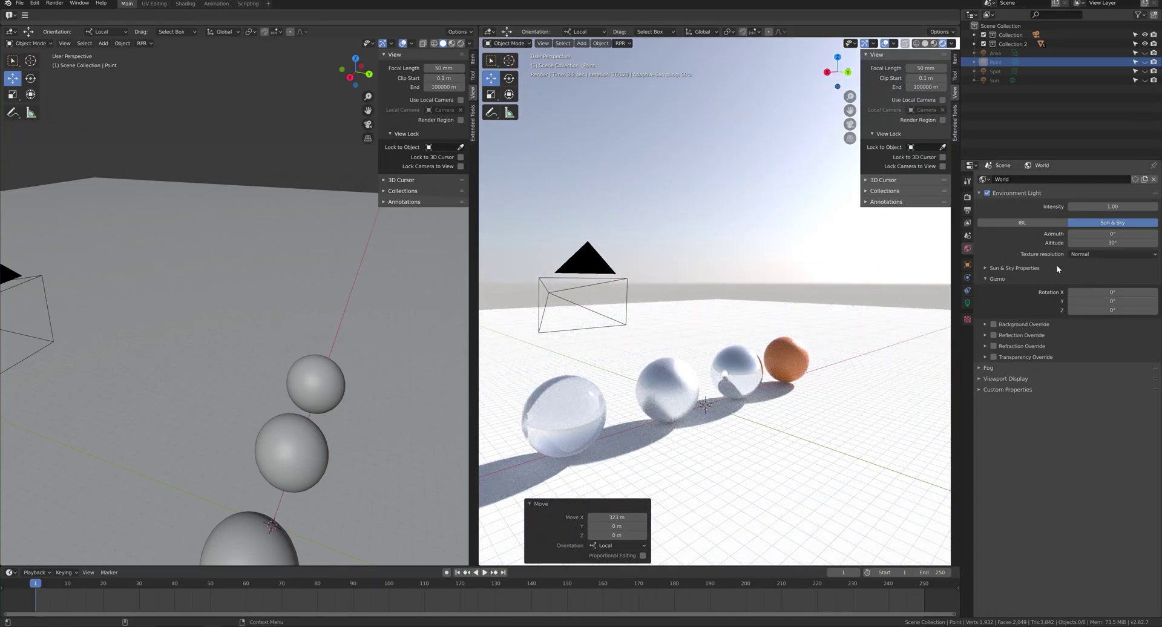
left_click(1033, 269)
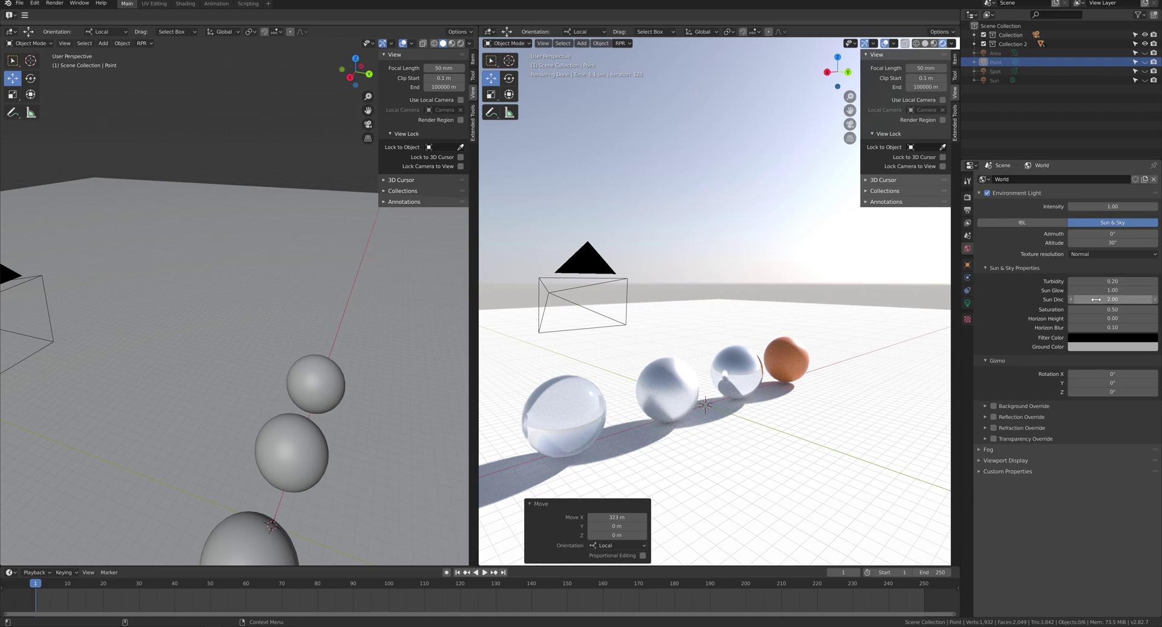
left_click_drag(1092, 233, 1111, 234)
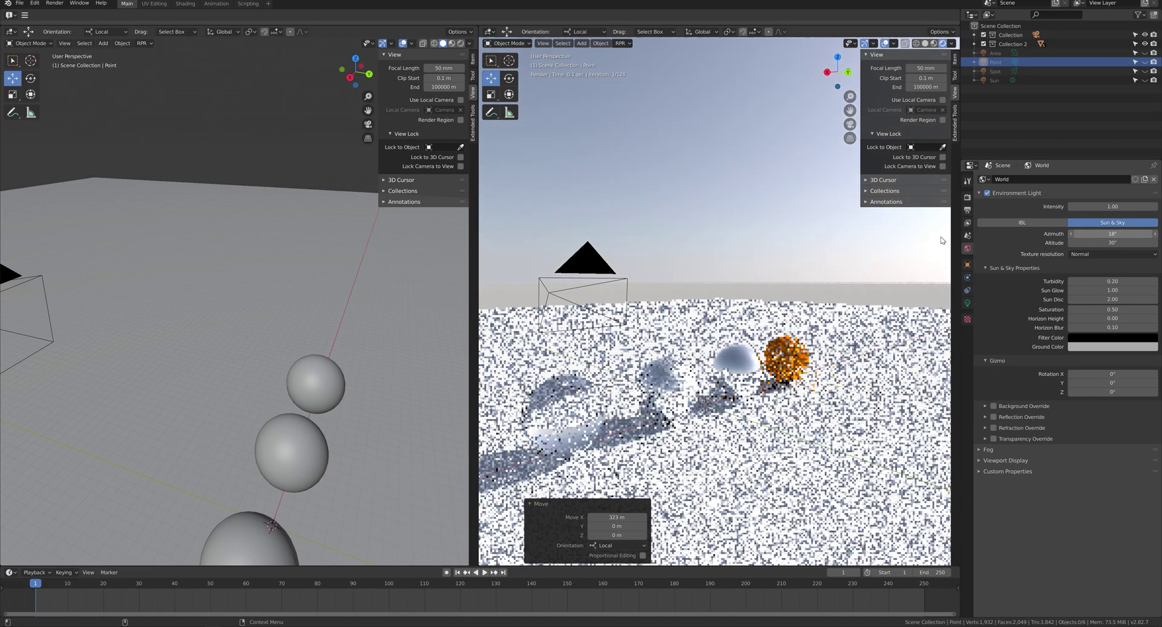
mouse_move(941, 240)
middle_mouse_down()
mouse_move(889, 238)
mouse_move(919, 239)
middle_mouse_up()
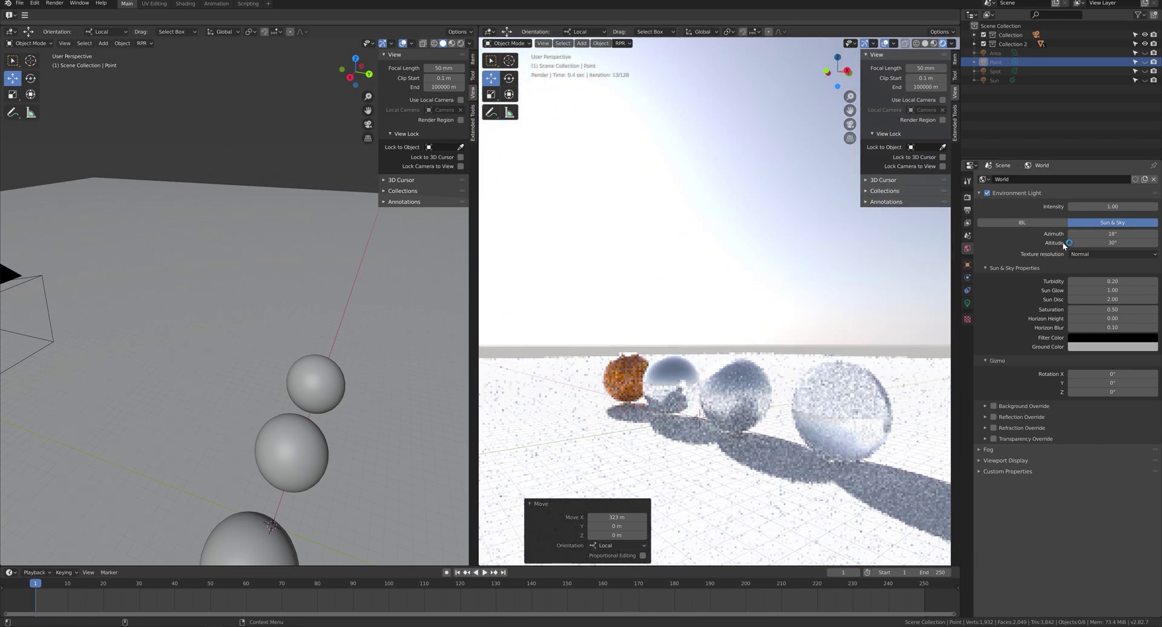
left_click_drag(1112, 242, 1155, 235)
left_click(1116, 242)
type("5")
key("Return")
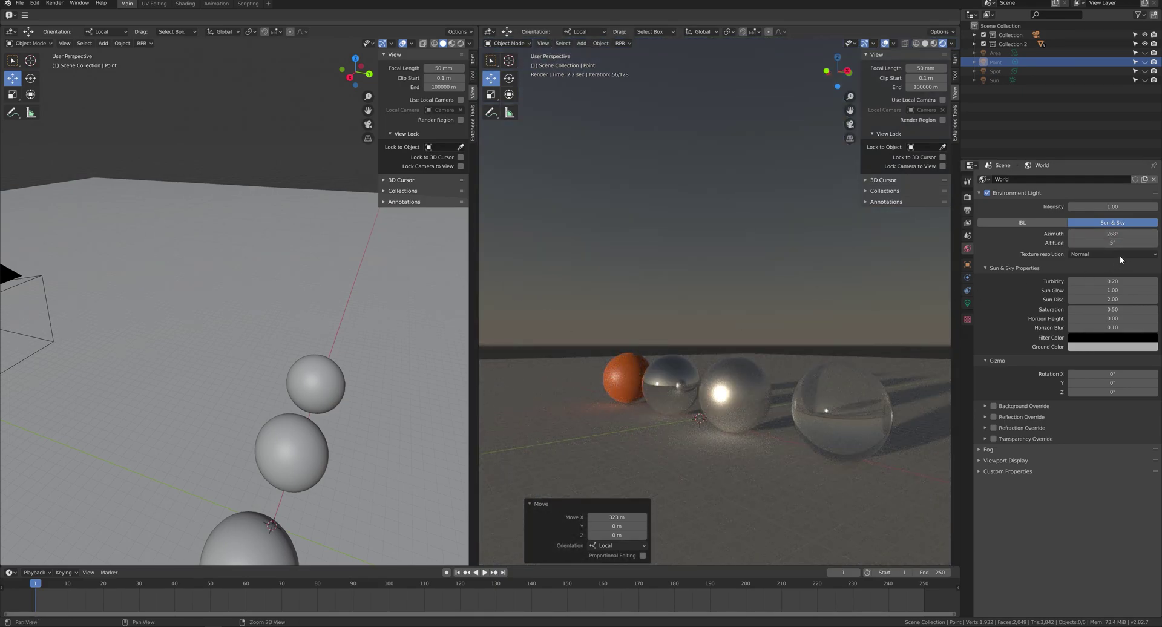
- Try sun altitudes of 10° and 90° for the Sun & Sky environment
key("Return")
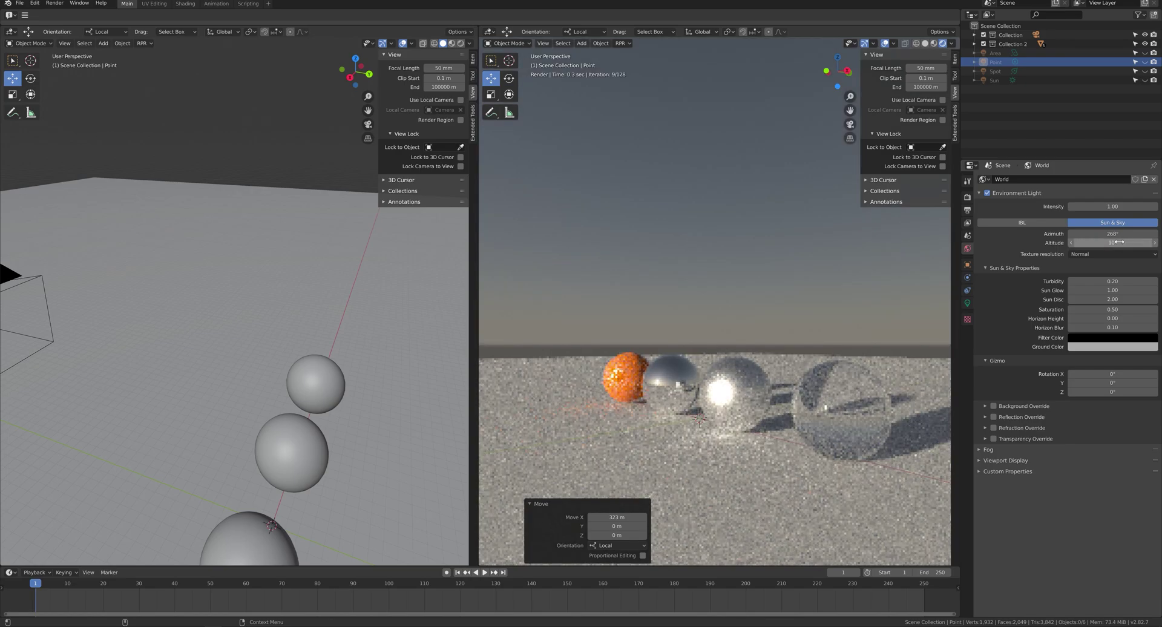
middle_click_drag(863, 277, 752, 299)
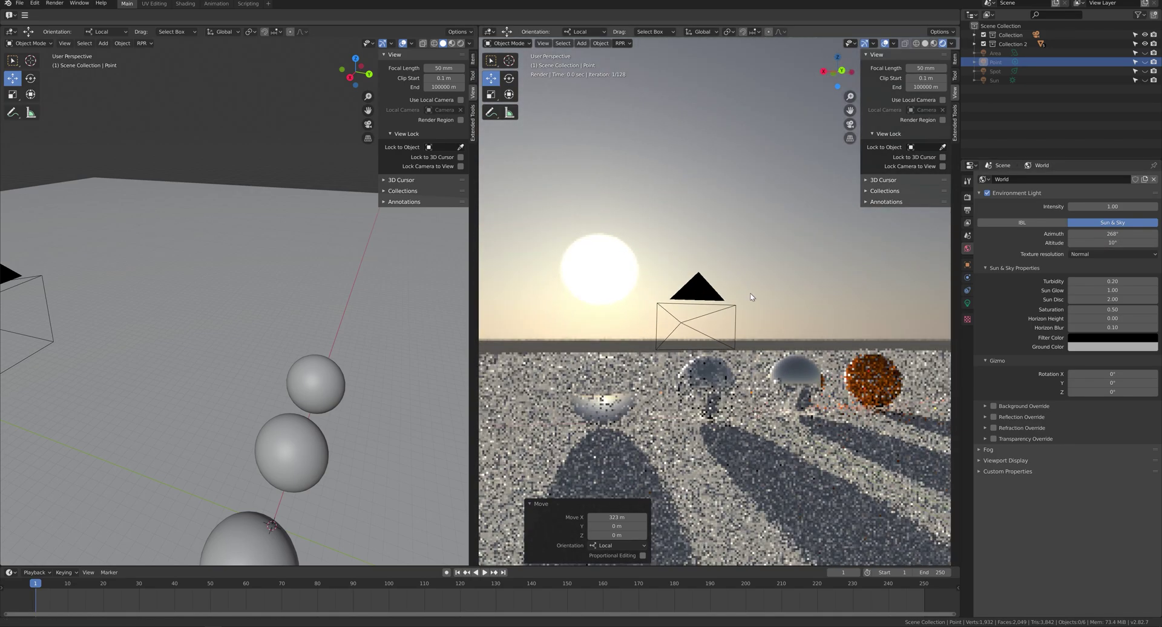
left_click(1108, 244)
type("90")
key("Return")
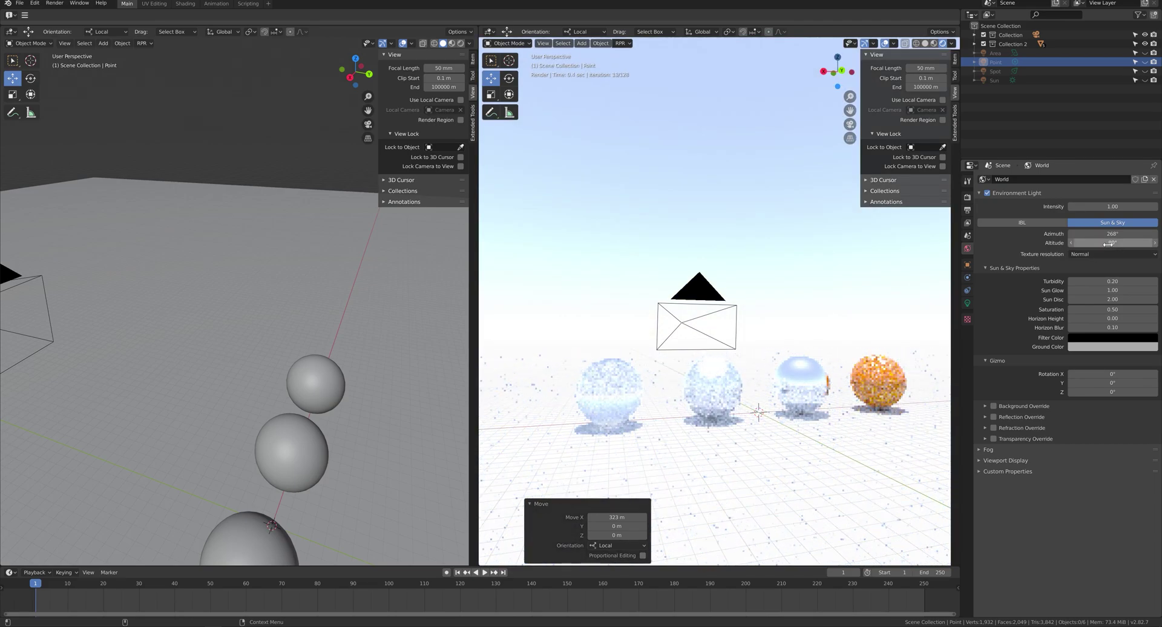
- Set the sun's azimuth to 0° and its altitude first to 10°, then to 20°
middle_click_drag(677, 361, 853, 372)
left_click_drag(1102, 234, 1070, 234)
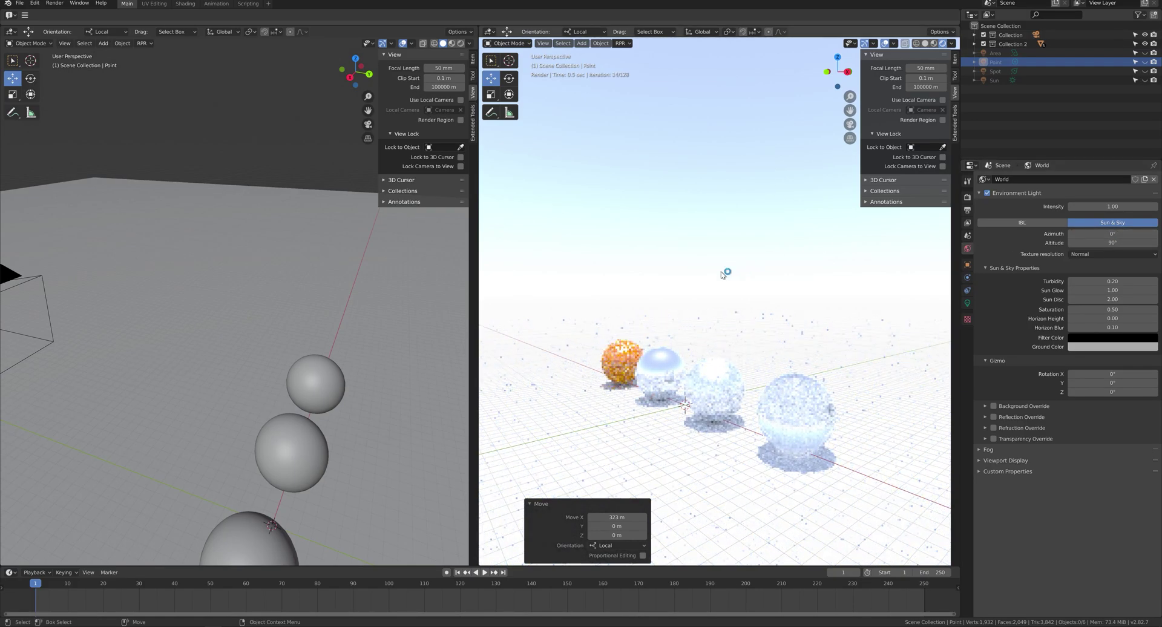
middle_click_drag(796, 283, 818, 308)
left_click(1089, 243)
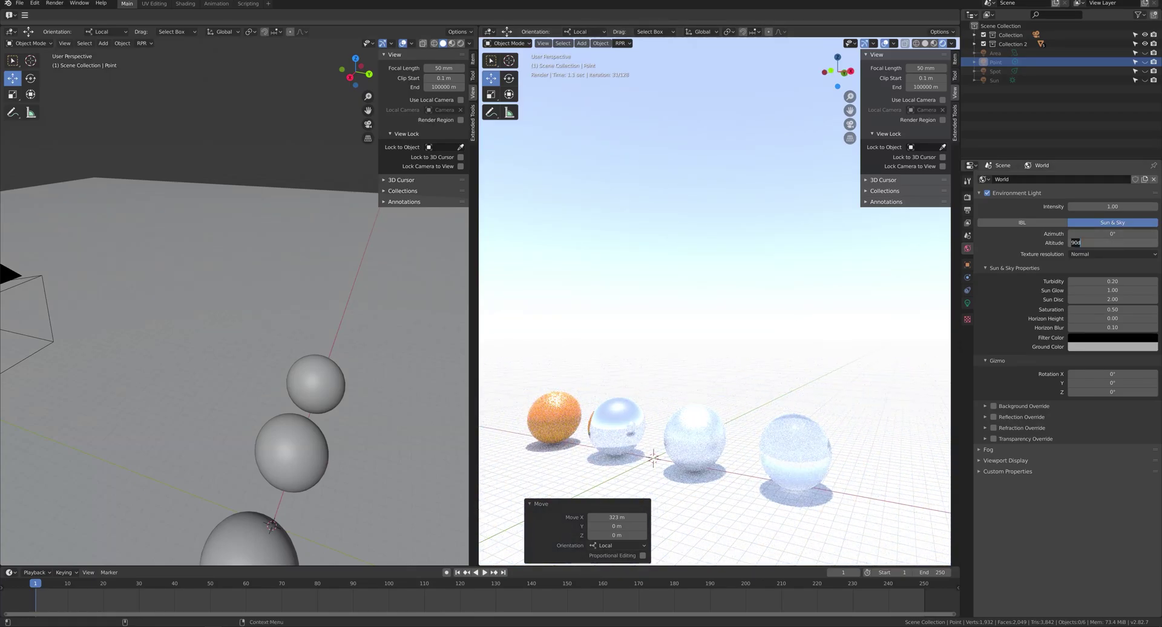
type("10")
key("Return")
left_click(1123, 245)
type("20")
key("Return")
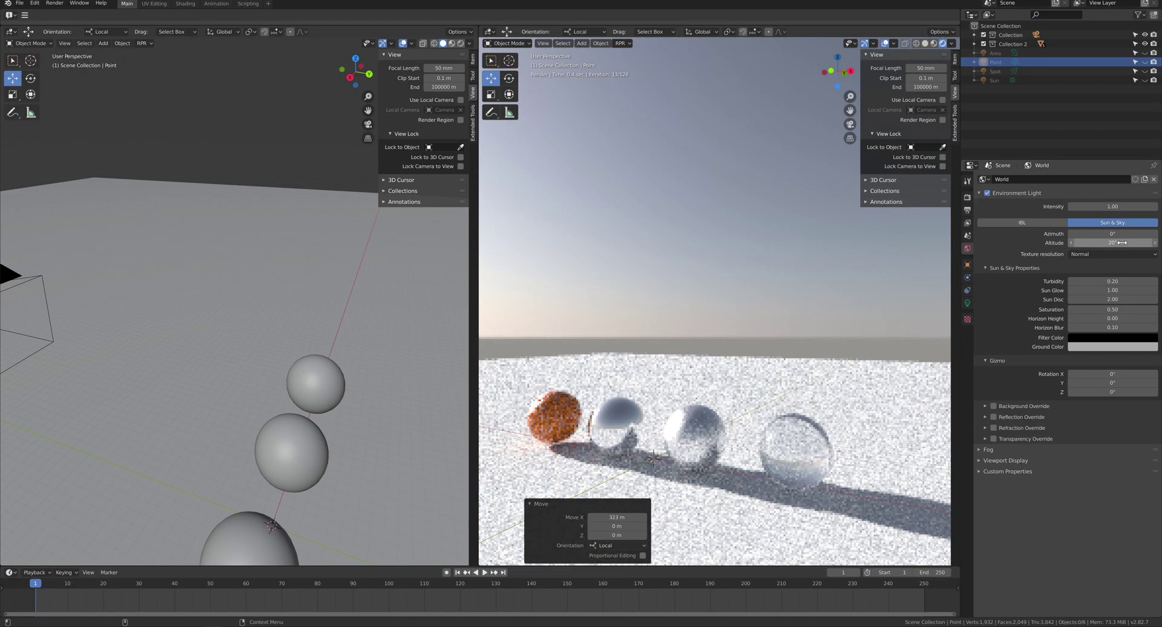
- Try a sky turbidity of 4.43, then set the turbidity to 0
middle_click_drag(754, 288, 728, 292)
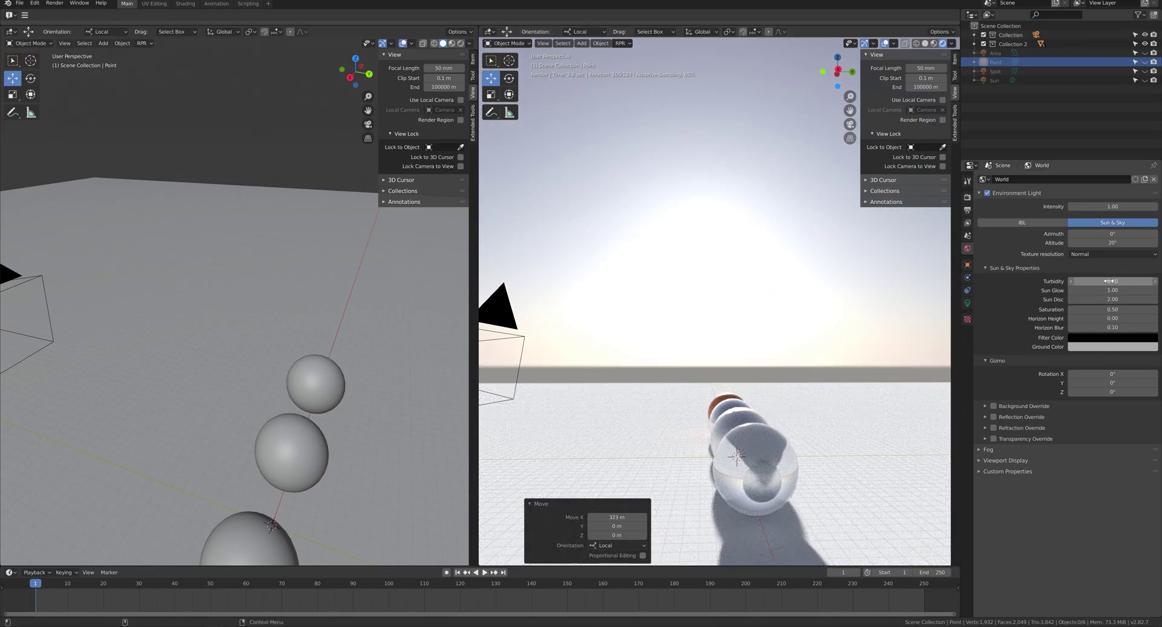
left_click_drag(1095, 281, 1153, 281)
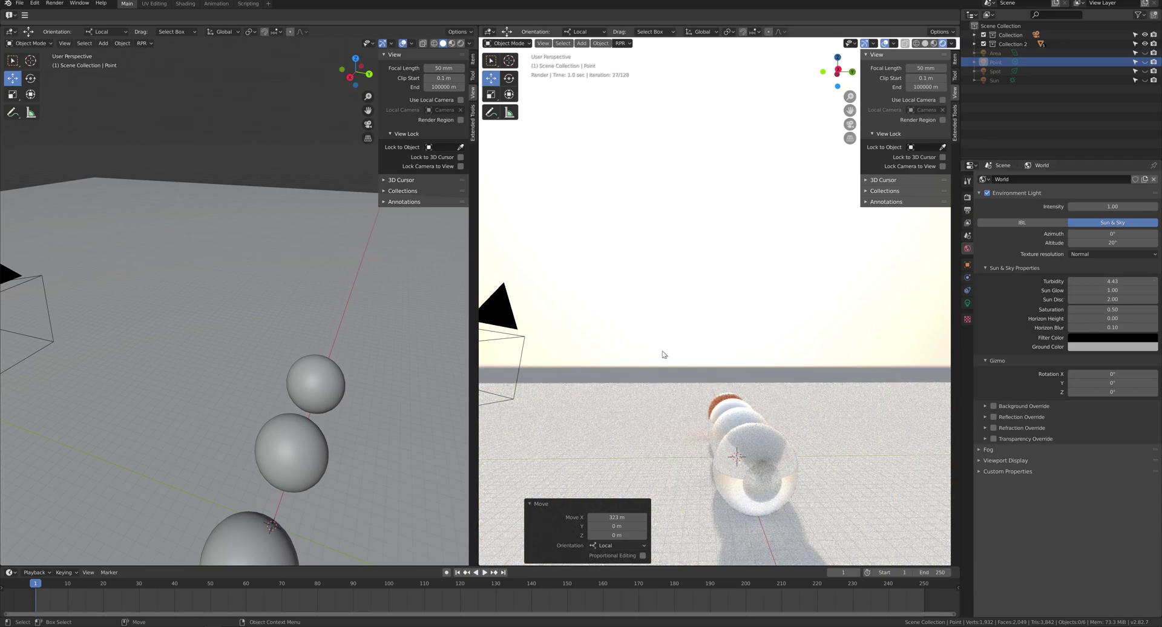
middle_click_drag(664, 353, 627, 365)
left_click(1083, 282)
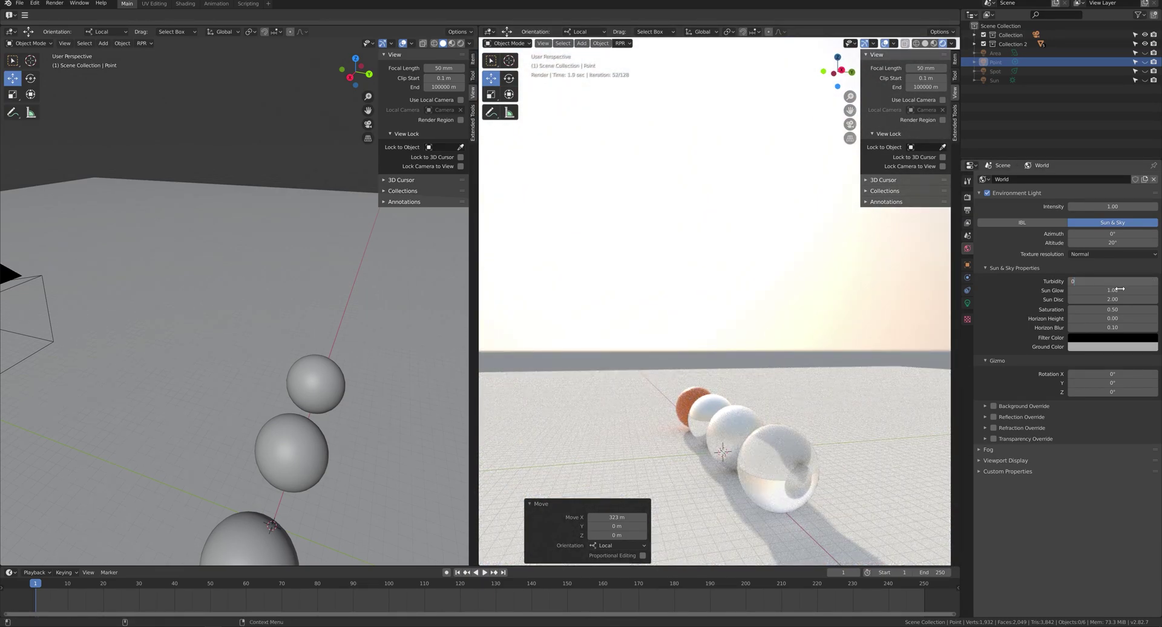
type("0")
key("Return")
- Try a Sun Glow of -48.14 and restore it to 1
left_click_drag(1112, 289, 1041, 290)
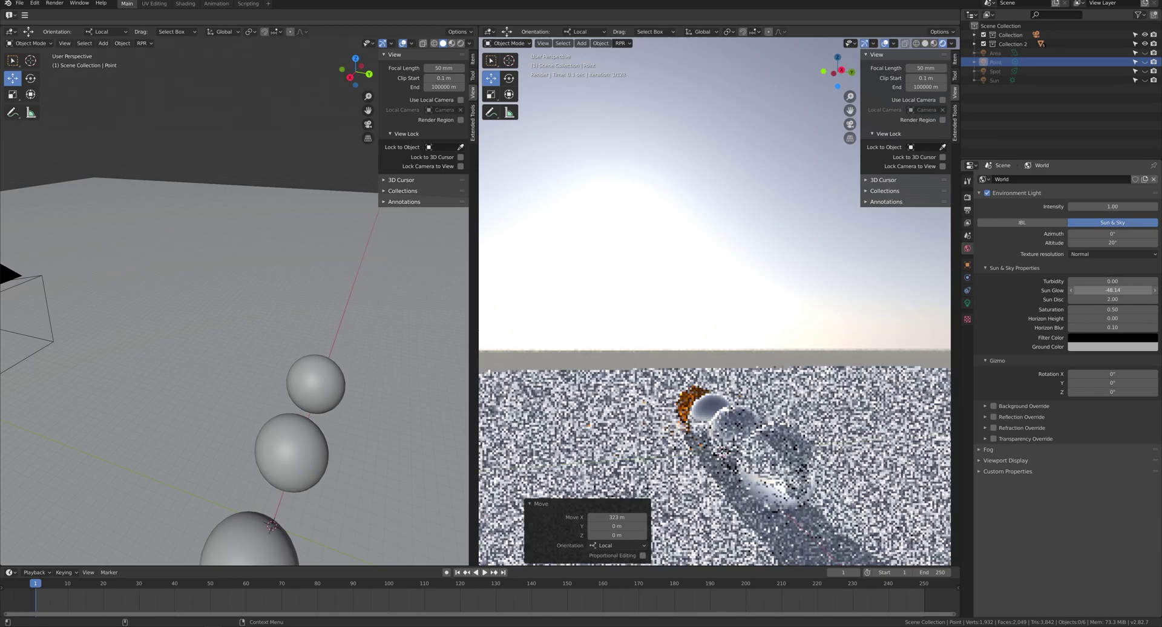
left_click(1114, 291)
type("1")
key("Return")
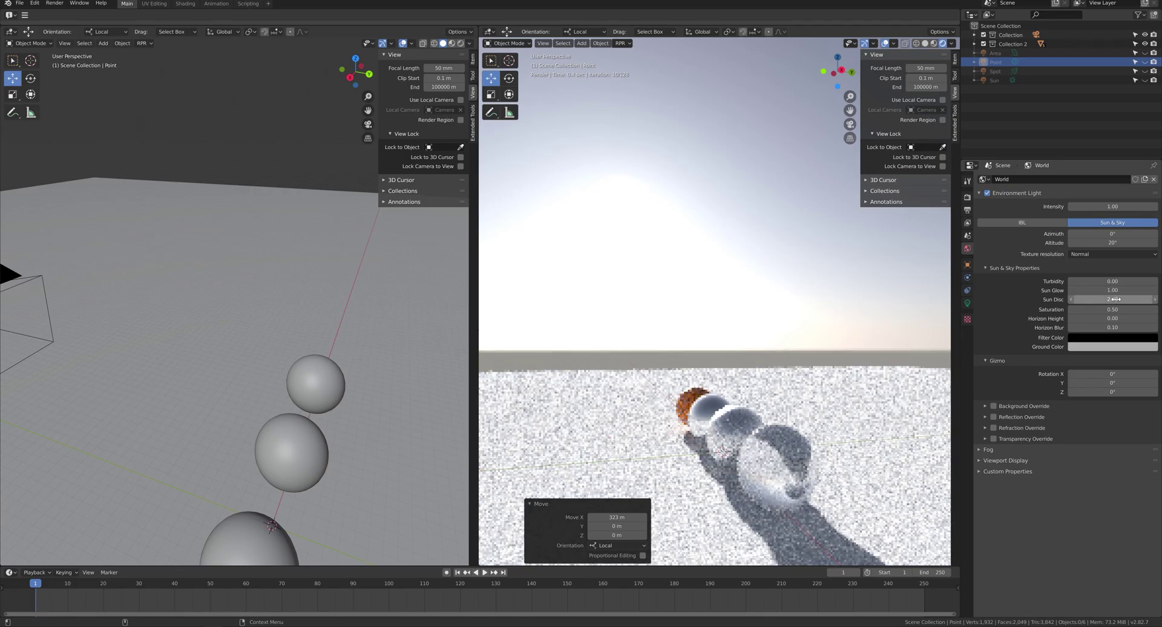
- Try a larger Sun Disc before setting it to 1, and reduce the sky's Saturation to 0
mouse_move(1112, 299)
left_mouse_down()
mouse_move(1053, 298)
mouse_move(1126, 299)
mouse_move(1103, 299)
left_mouse_up()
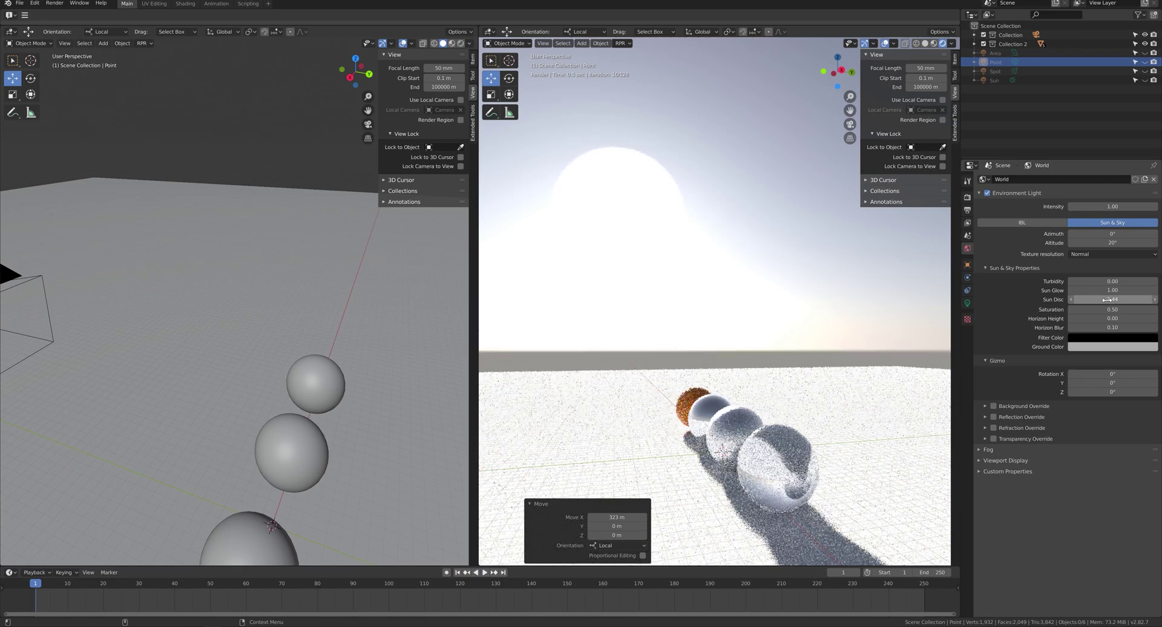
left_click(1112, 299)
key("Return")
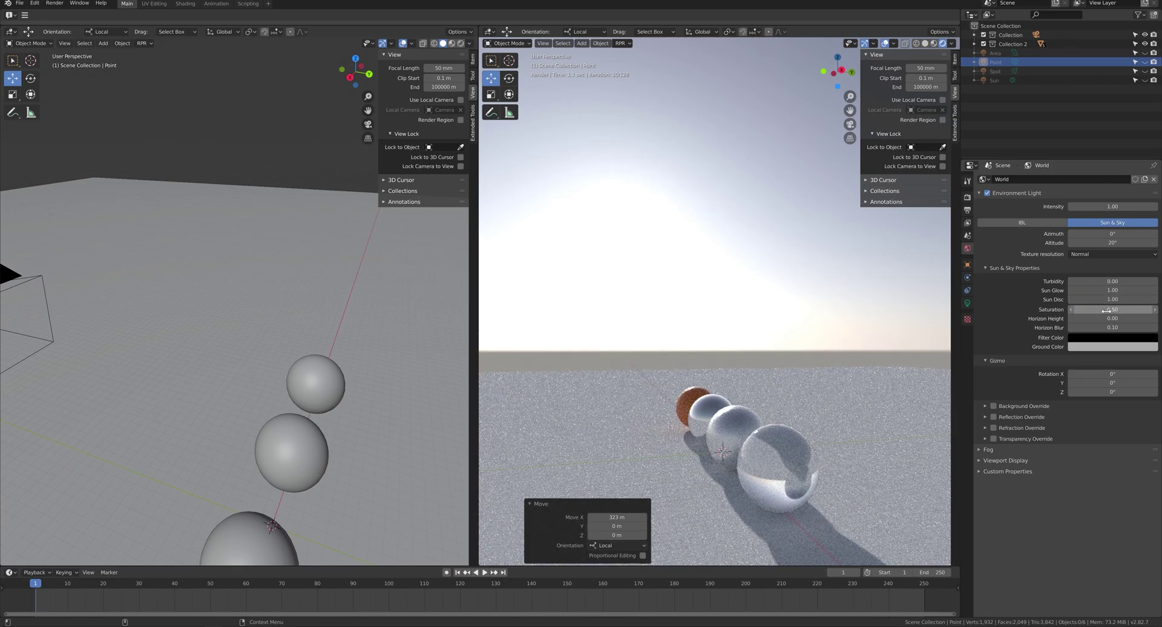
mouse_move(1112, 310)
left_mouse_down()
mouse_move(1074, 309)
mouse_move(1150, 309)
mouse_move(1074, 309)
mouse_move(1150, 309)
mouse_move(1098, 310)
left_mouse_up()
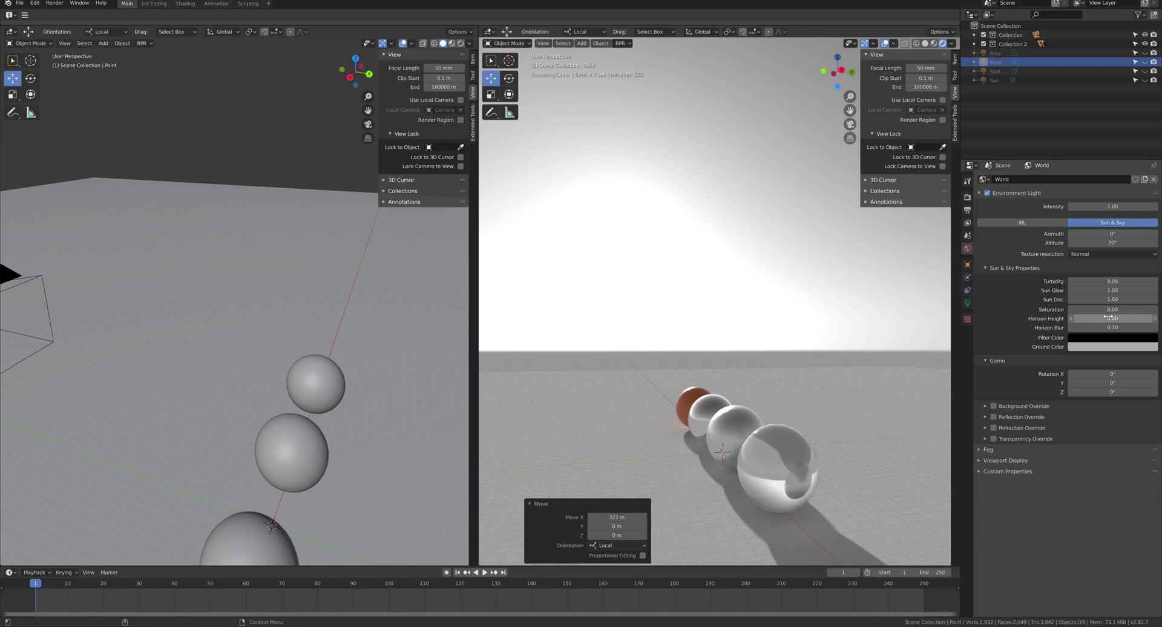
- Try a Horizon Height of 10, then set it to 1
left_click(1105, 318)
type("10")
key("Return")
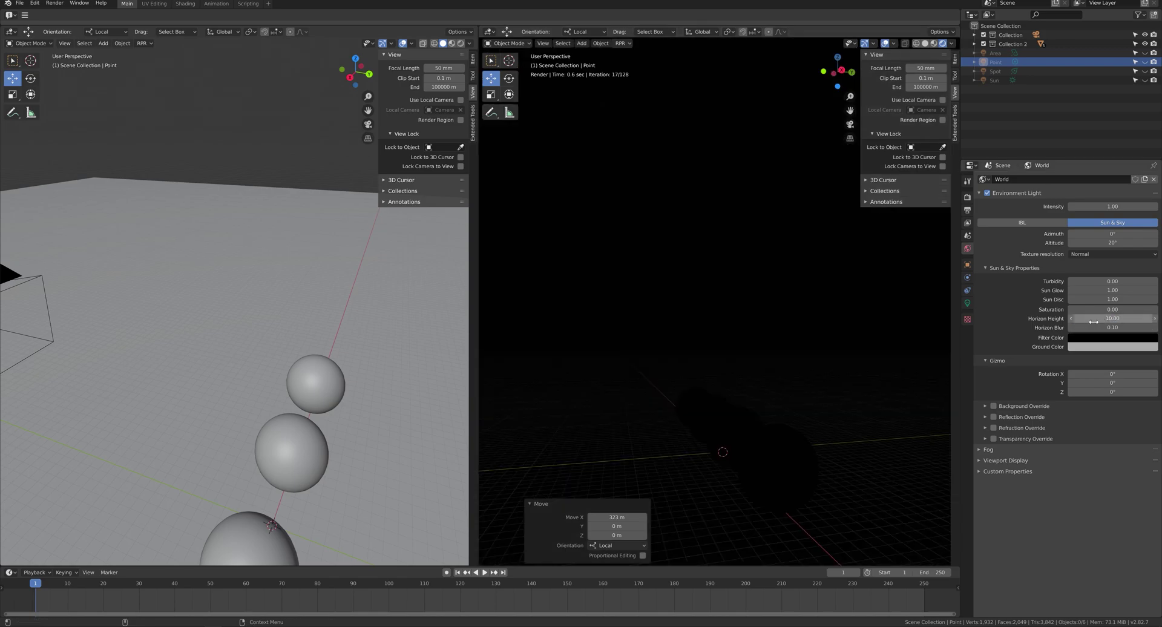
key("Return")
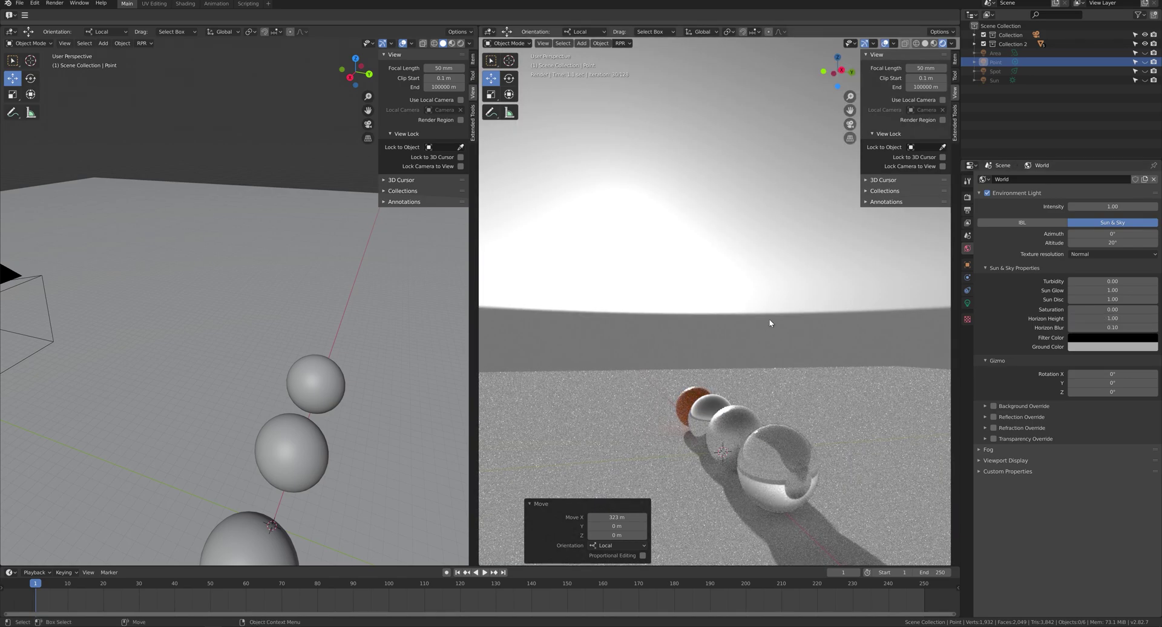
- Set the sky's Horizon Height to 0 and its Horizon Blur to 0.5
left_click(1112, 318)
type("0")
key("Return")
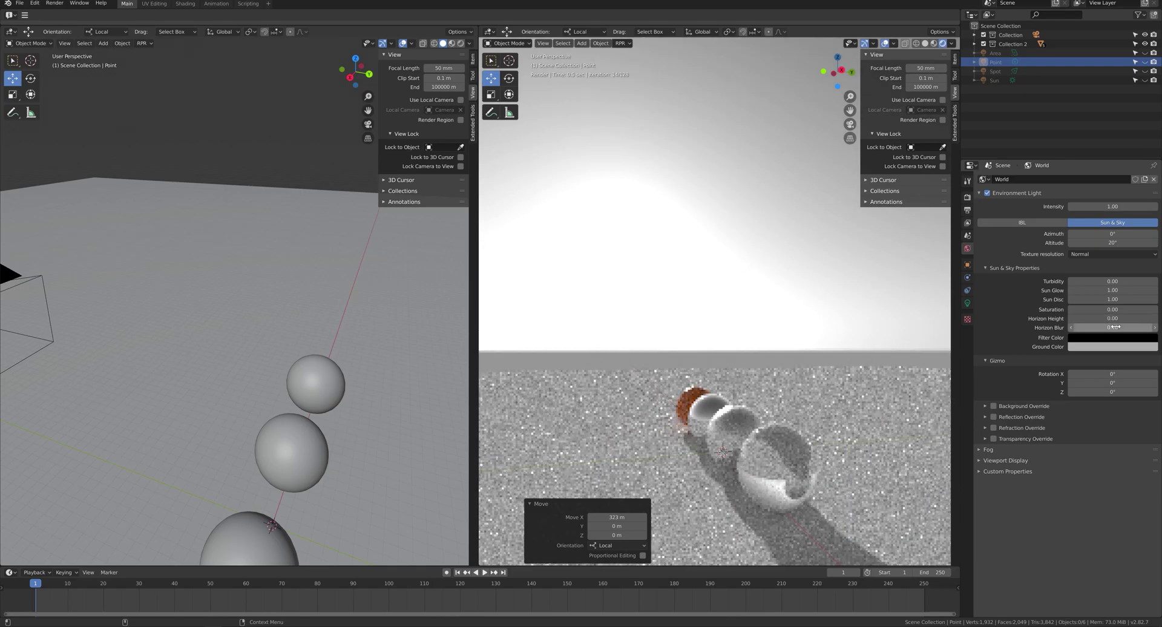
left_click(1098, 327)
type("0.5")
key("Return")
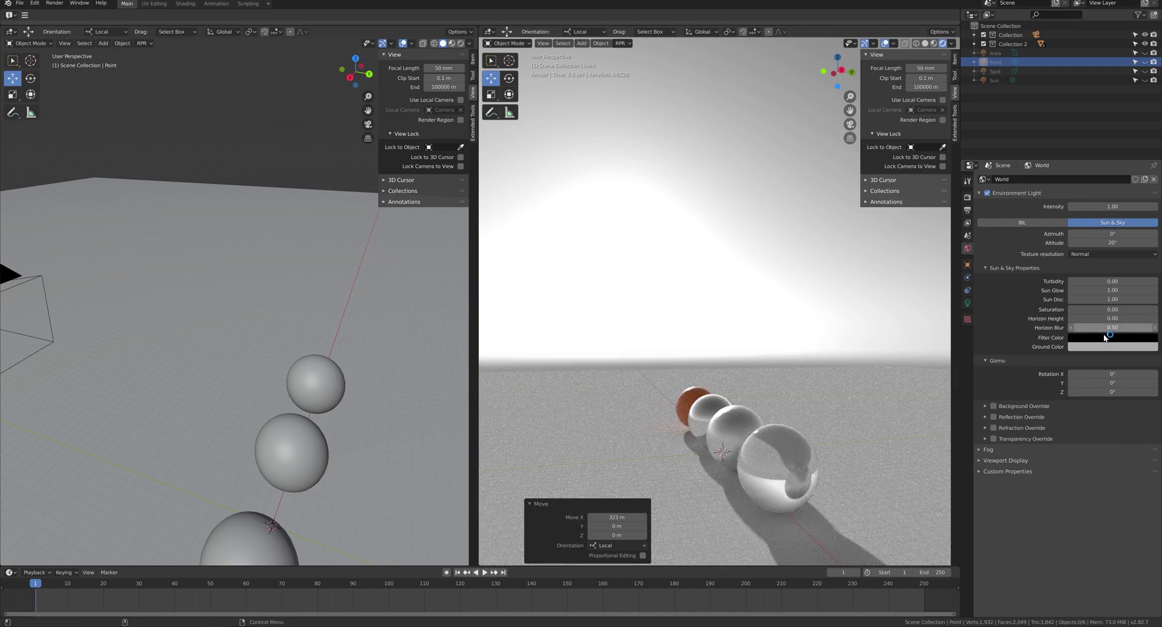
- Raise the Filter Color's value to 1, try a magenta tint, and change the color to light green
left_click(1102, 339)
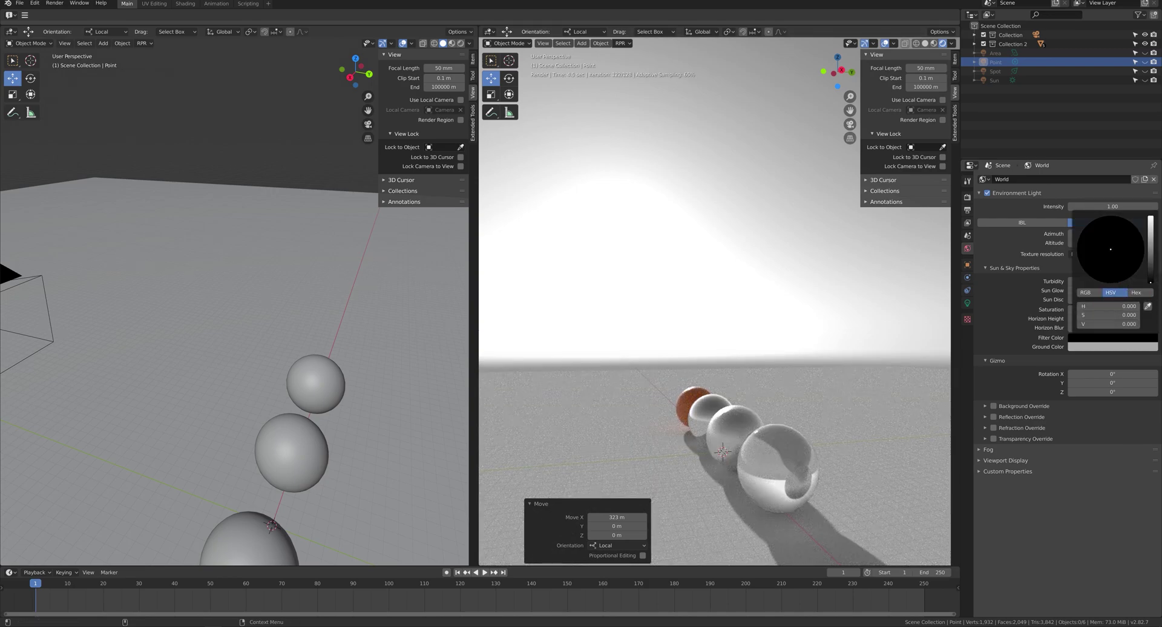
left_click_drag(1104, 323, 1127, 314)
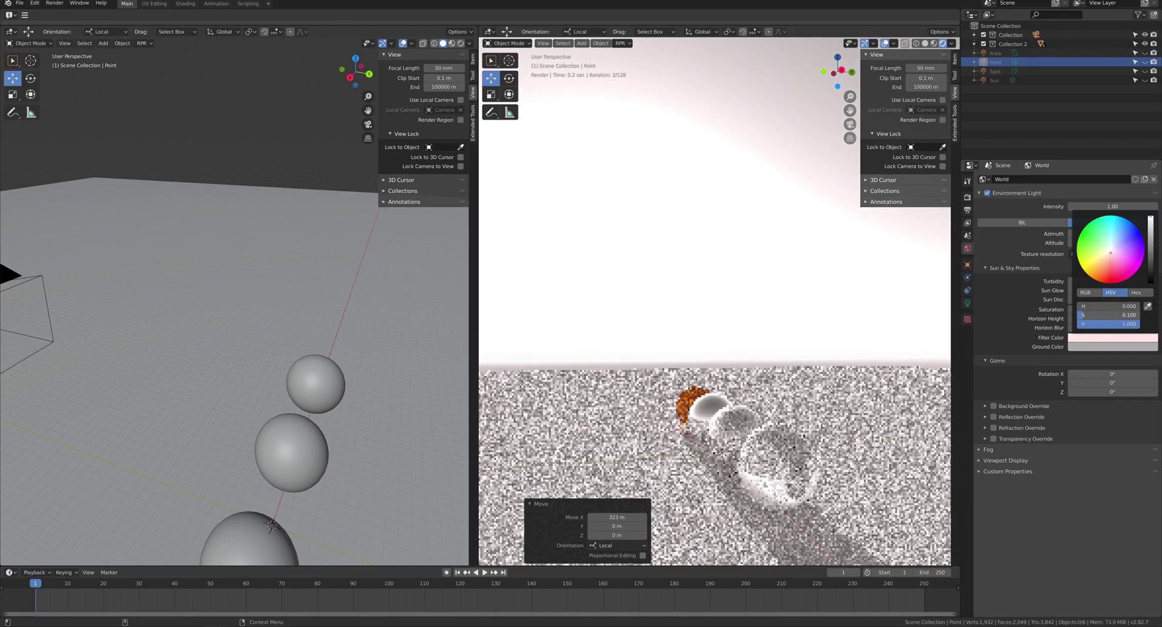
left_click(1121, 274)
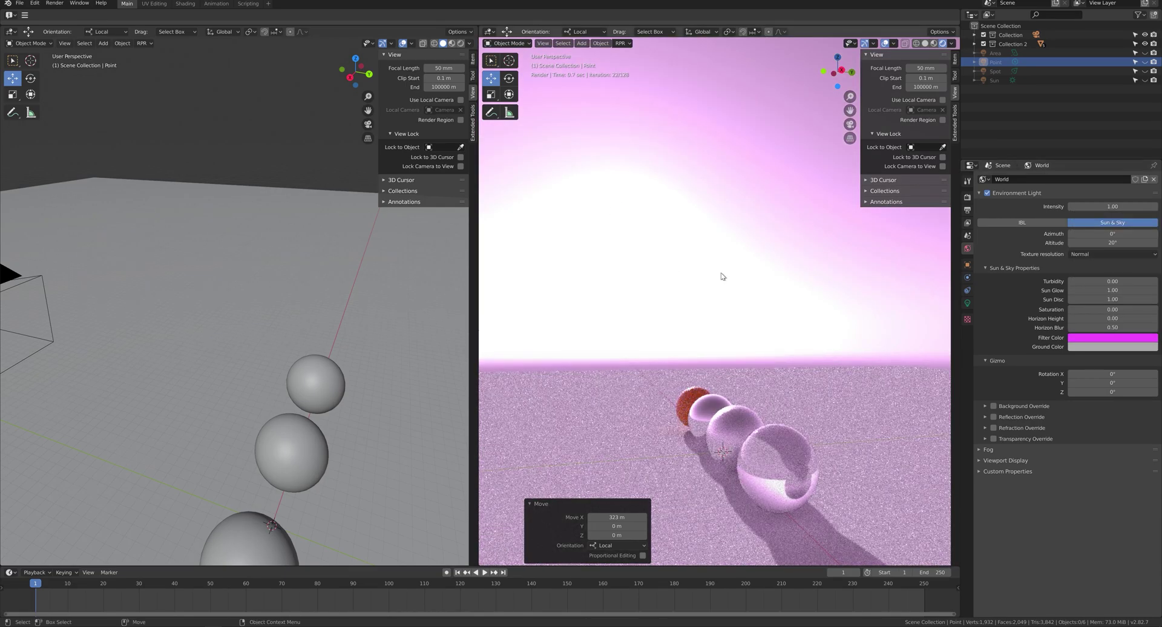
left_click(1132, 338)
left_click(1096, 241)
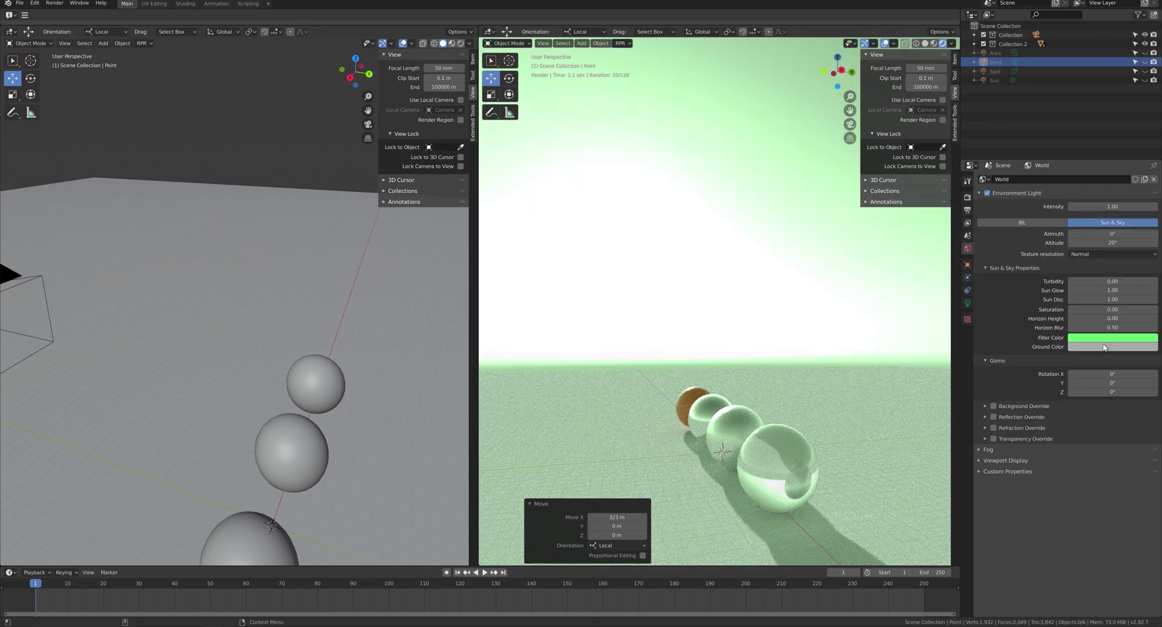
- Darken the sky's Ground Color to a medium gray
left_click(1103, 347)
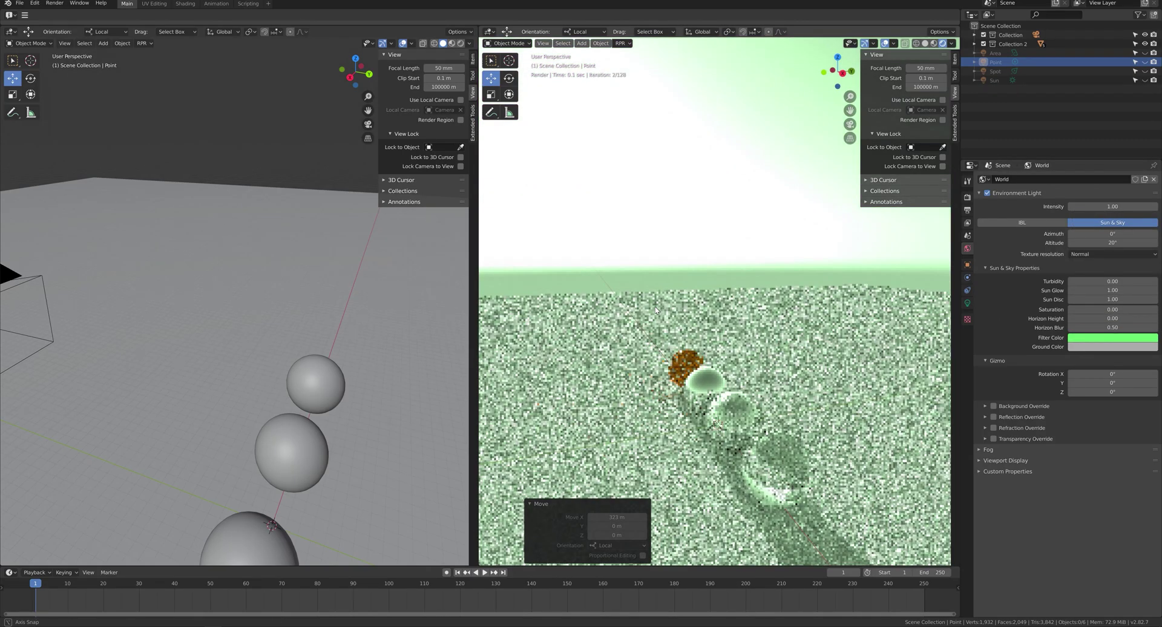
left_click(1110, 347)
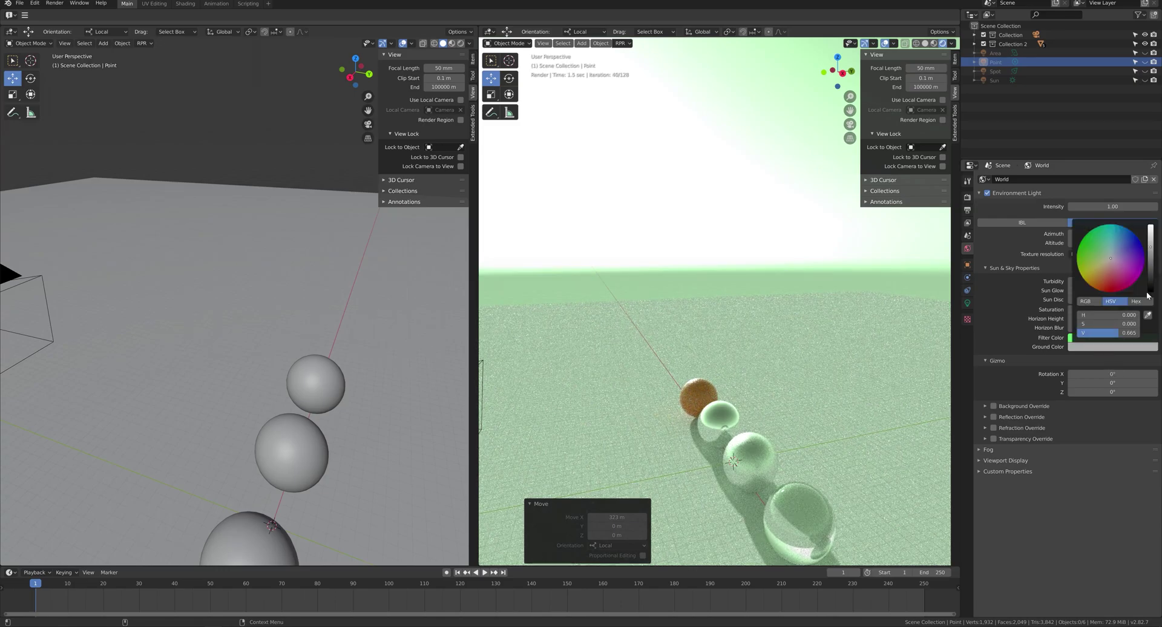
left_click_drag(1150, 247, 1153, 283)
left_click(1152, 261)
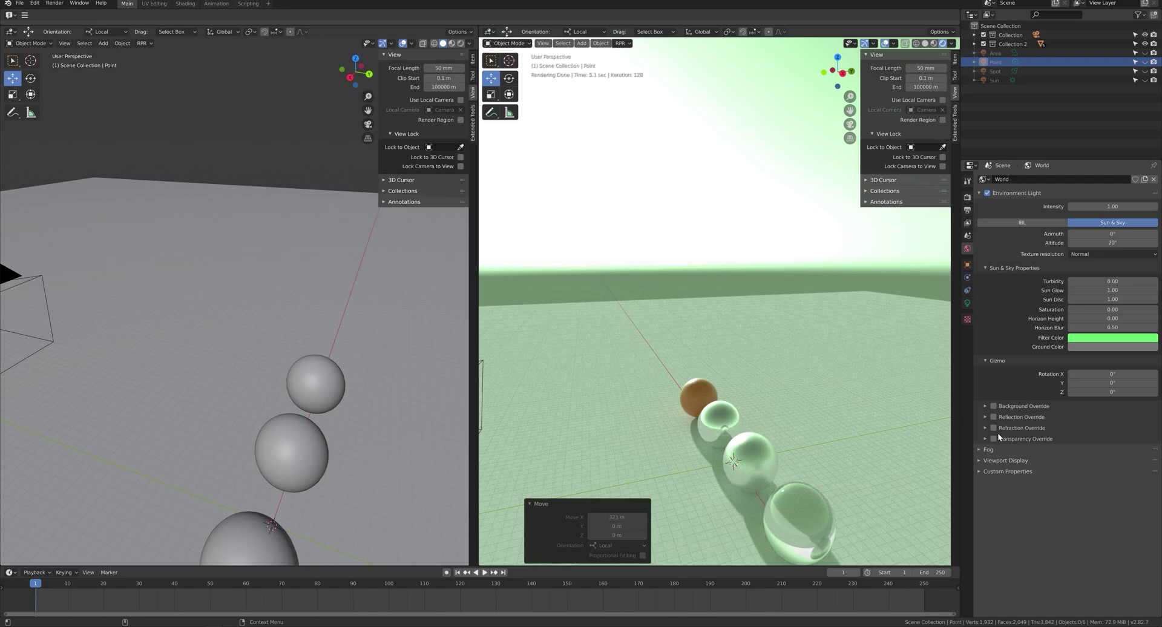
- Enable the environment's Background Override in Sphere mode and set its color to saturated green
left_click(993, 406)
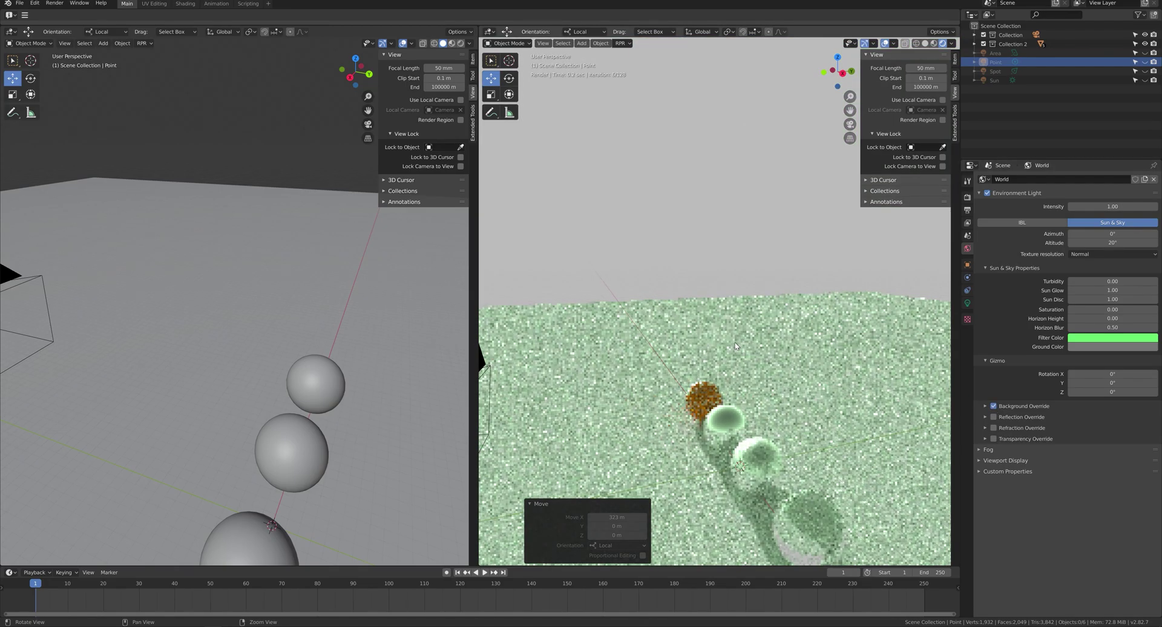
left_click(984, 405)
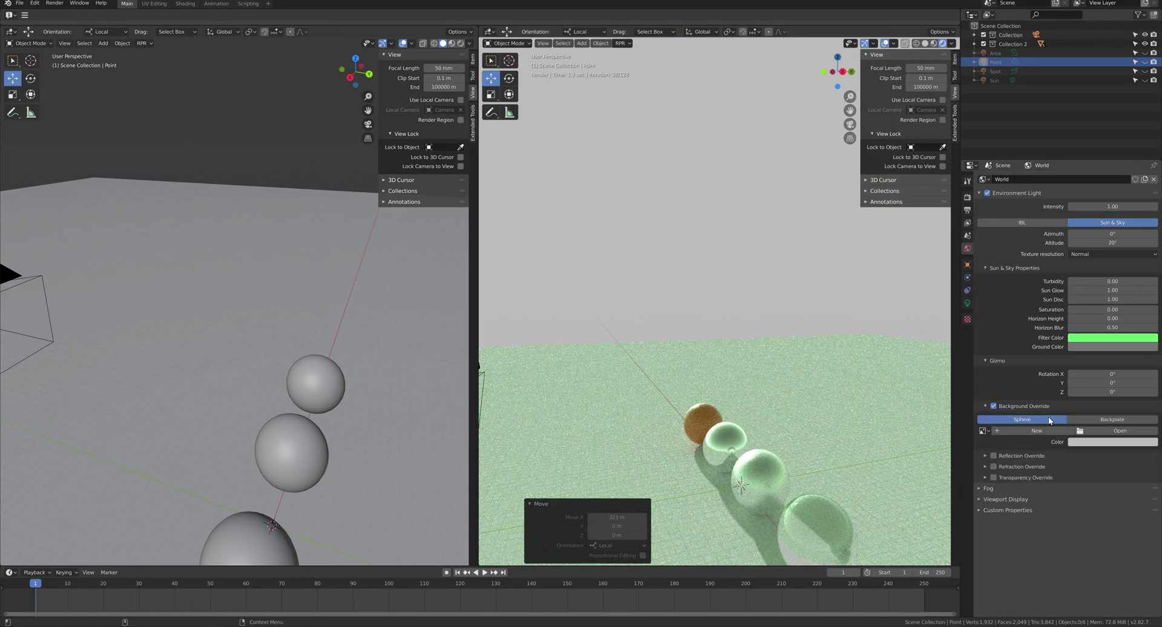
left_click(1112, 442)
left_click(1112, 368)
left_click(1094, 336)
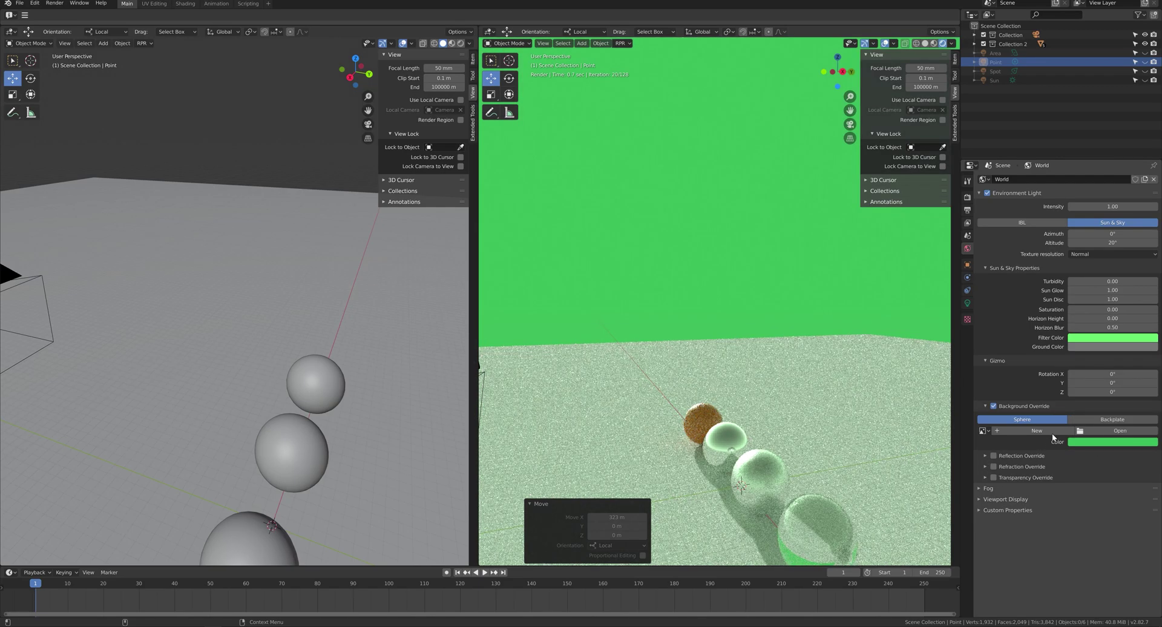
middle_click_drag(714, 417, 802, 340)
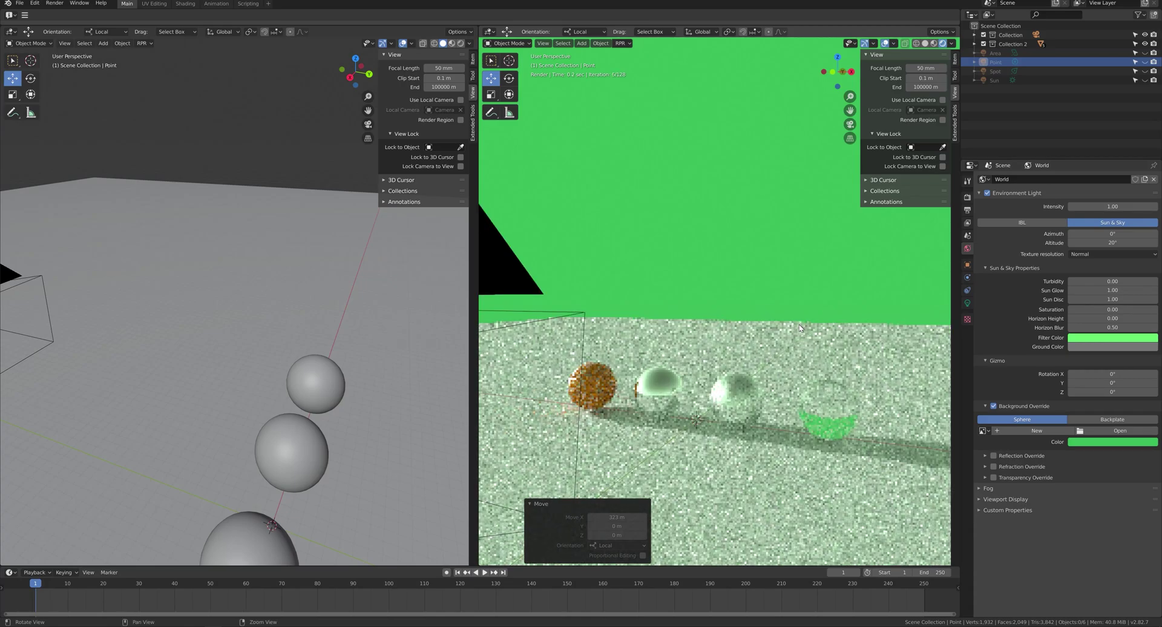
scroll(802, 340, "up", 1)
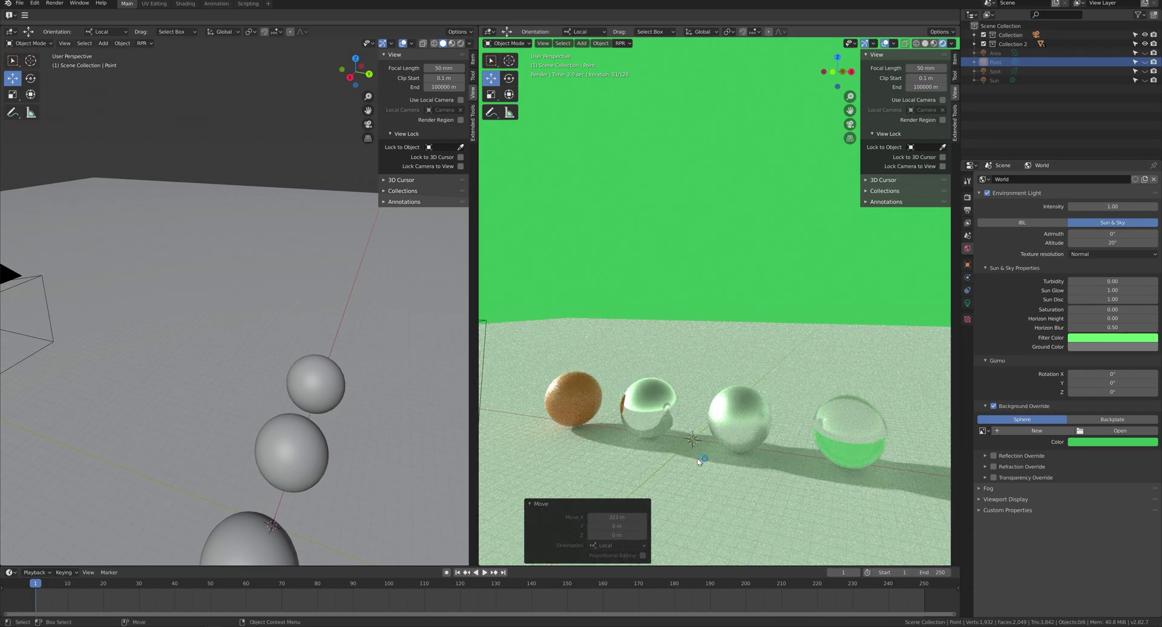